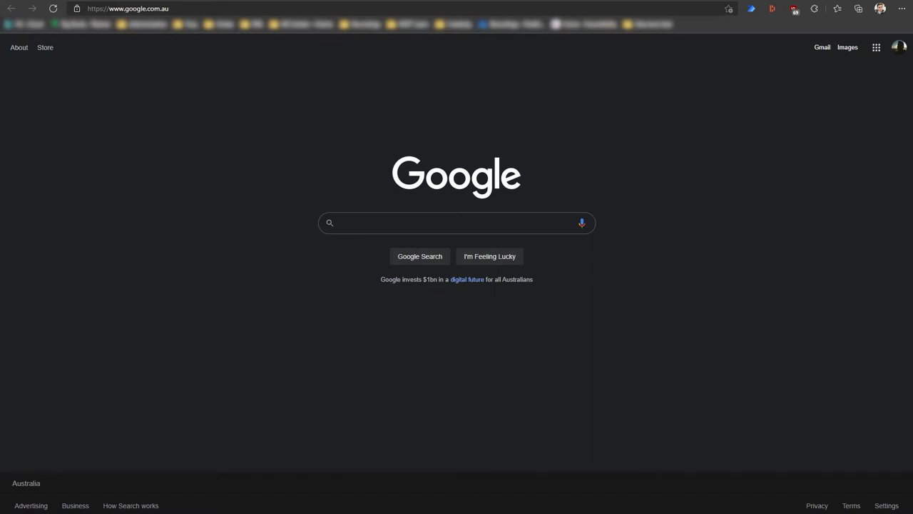
Add a new Edge browser profile in its own window, continuing without signing in to sync.
click(879, 10)
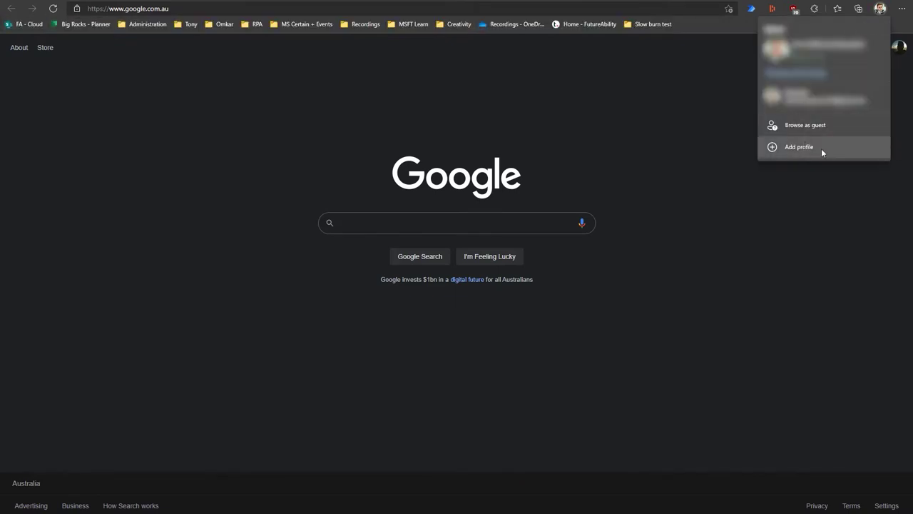
click(821, 148)
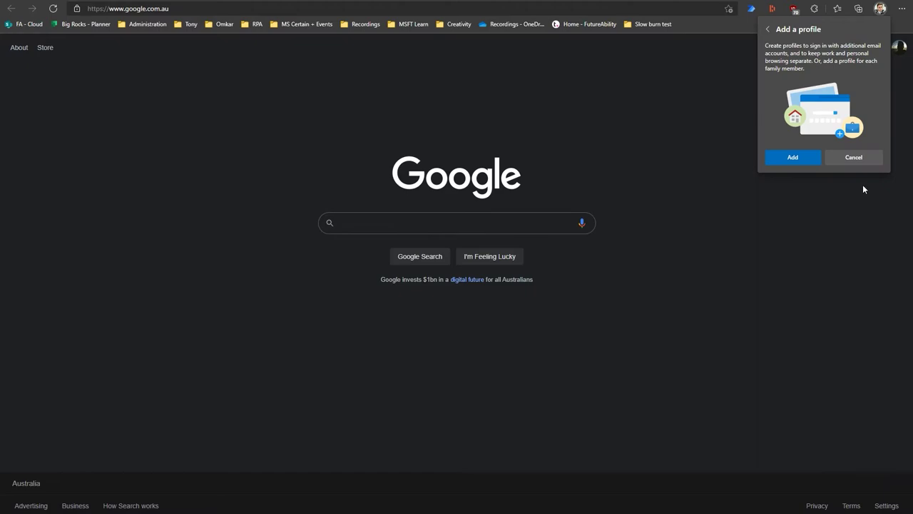
click(800, 161)
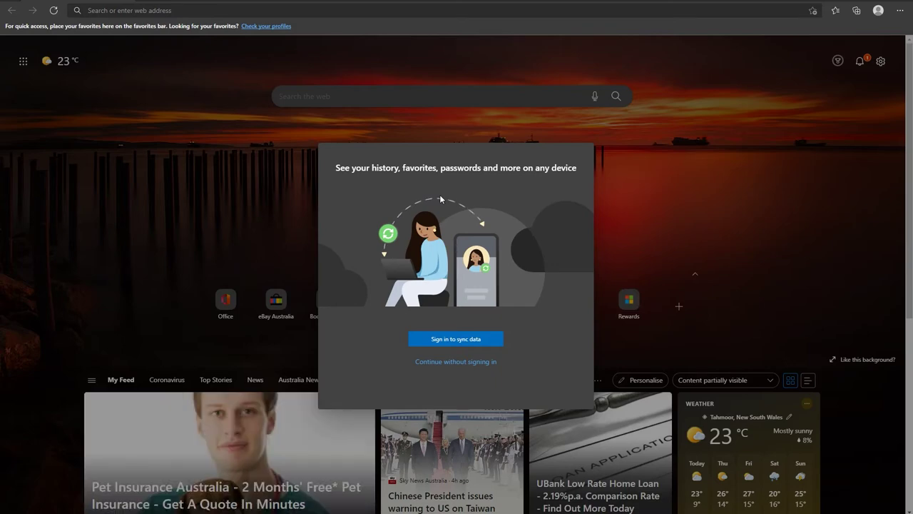
click(465, 363)
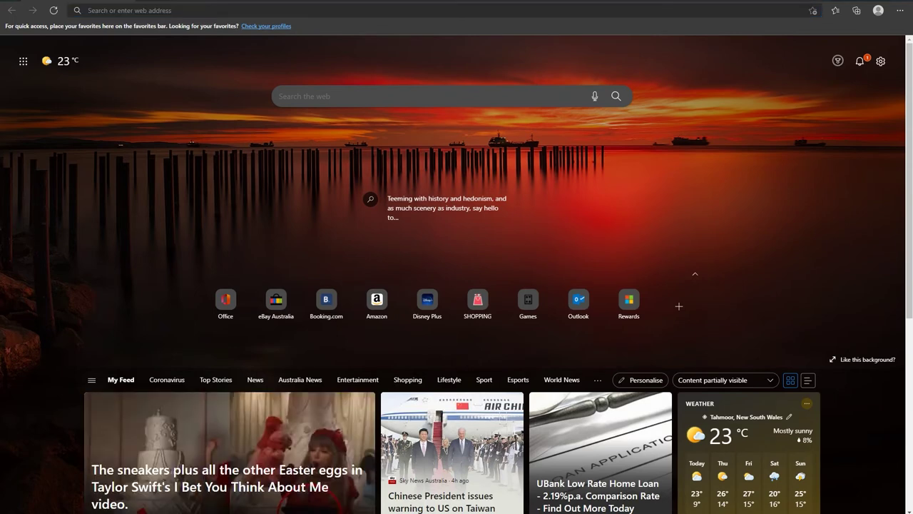
Go to the Office 365 E3 trial signup page by pasting its URL.
click(422, 12)
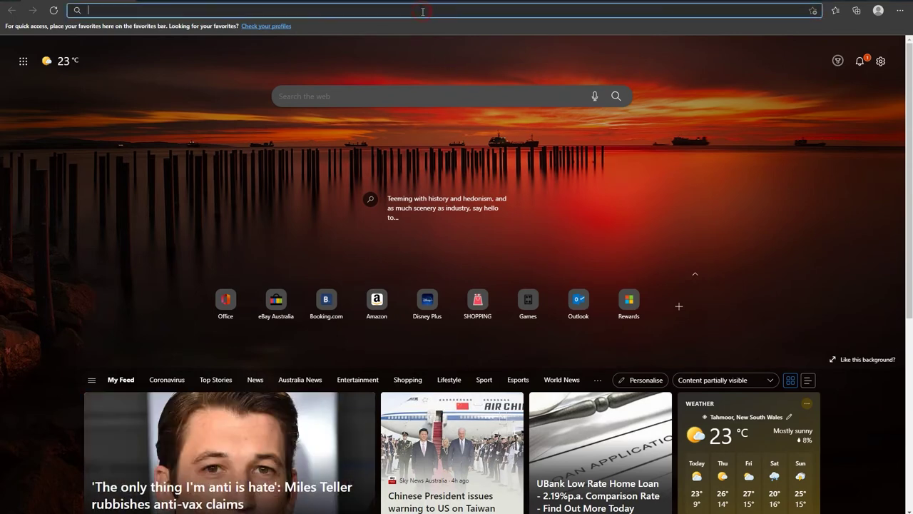
text(https://www.microsoft.com/en-au/microsoft-365/enterprise/office-365-e3?activetab=pivot%3aoverviewtab)
key(Return)
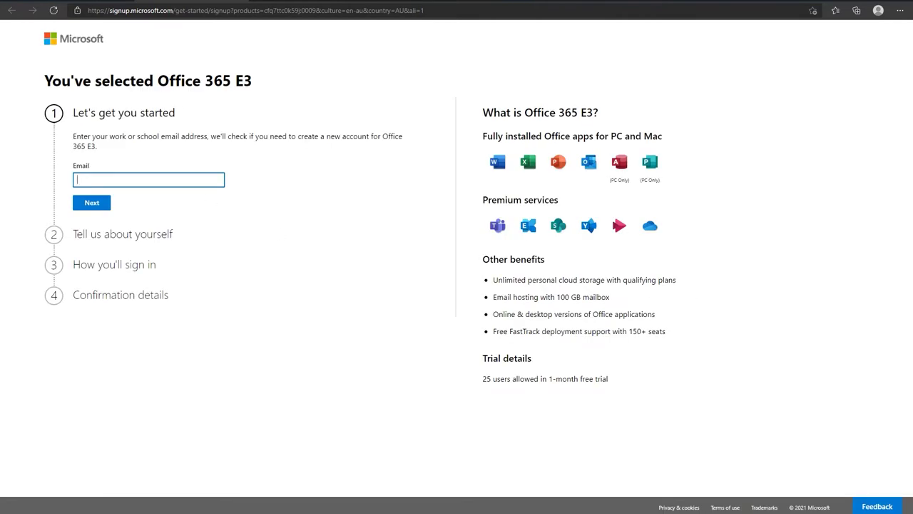
Submit the saved work e-mail address and choose to set up a new account.
click(193, 178)
key(ctrl+v)
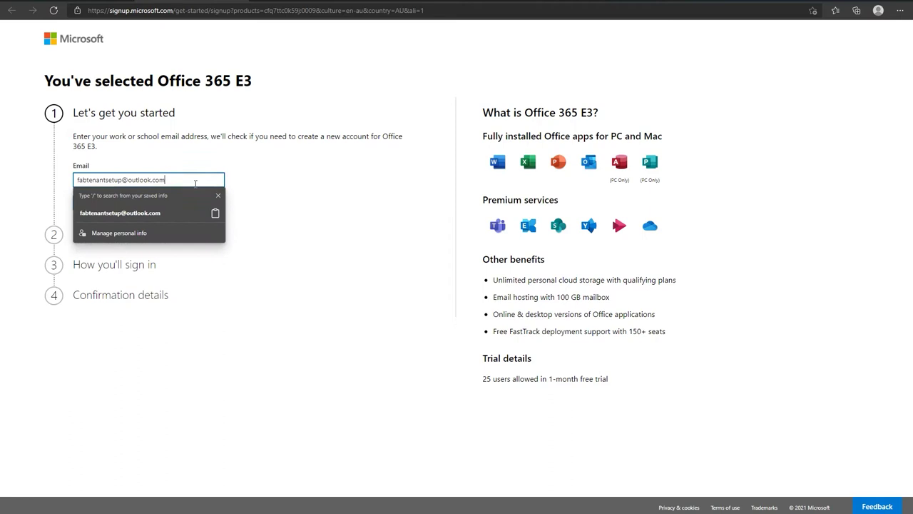
click(350, 207)
click(101, 205)
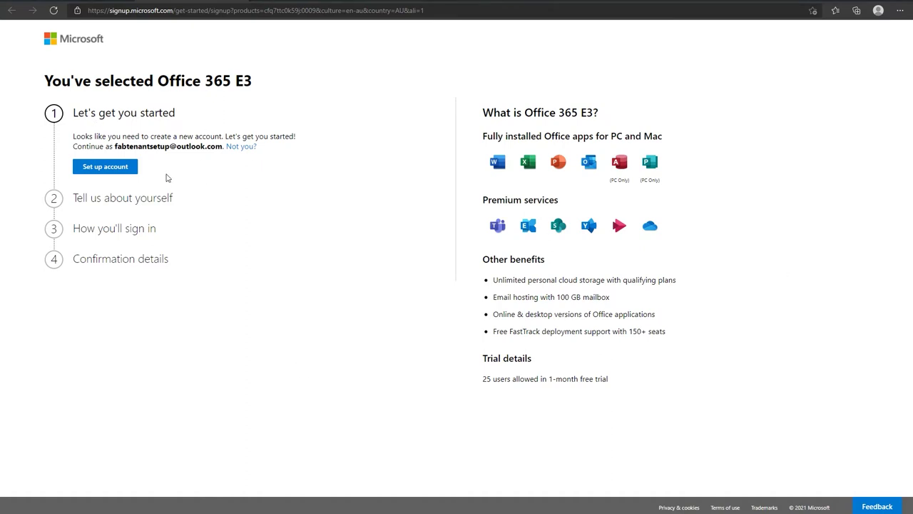
click(111, 170)
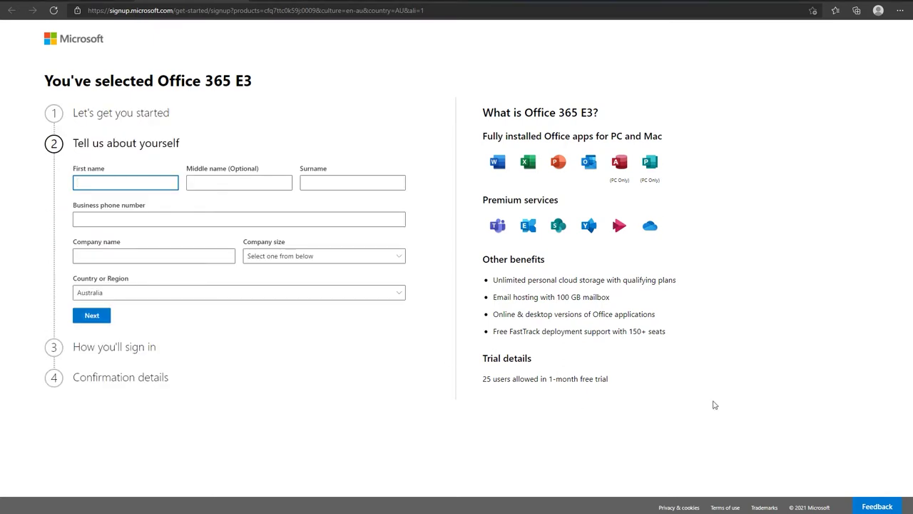
Enter the contact's first name, surname and business phone, company 'A1 Carwash', size 1 person, and submit.
text(Walter)
click(326, 183)
text(White)
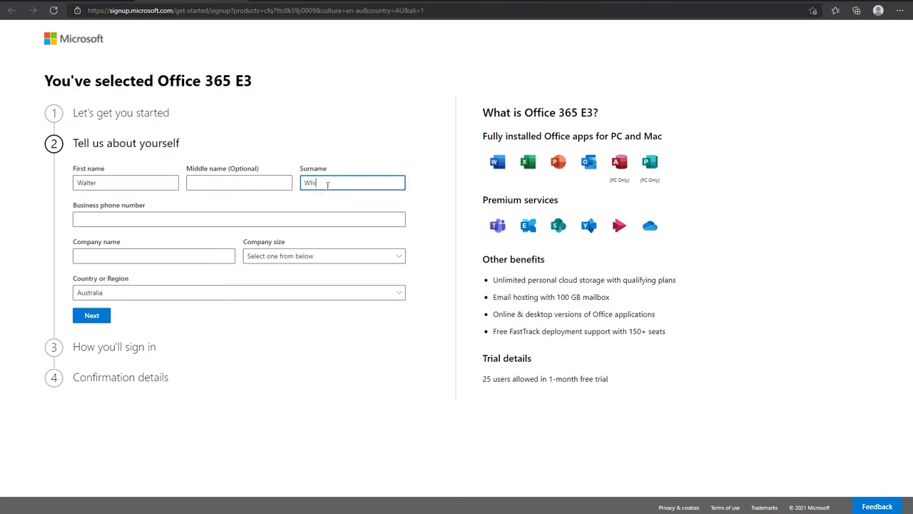
click(230, 216)
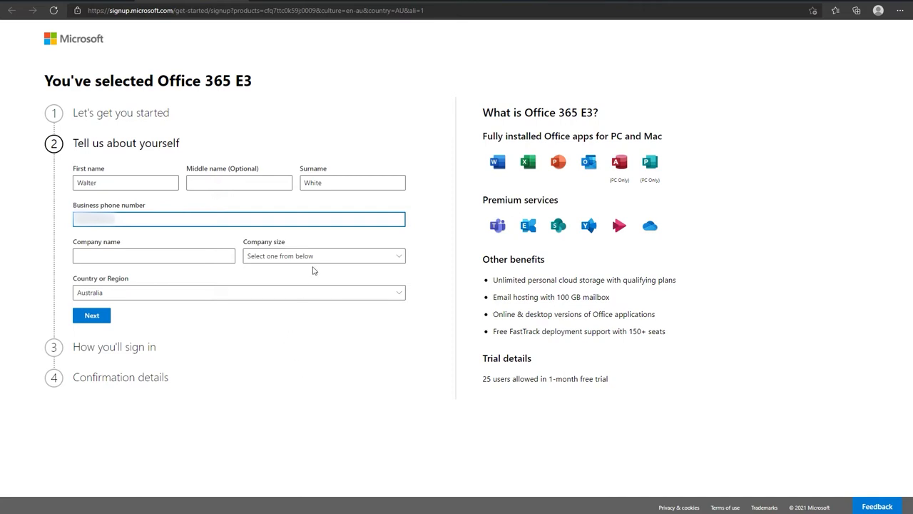
click(180, 259)
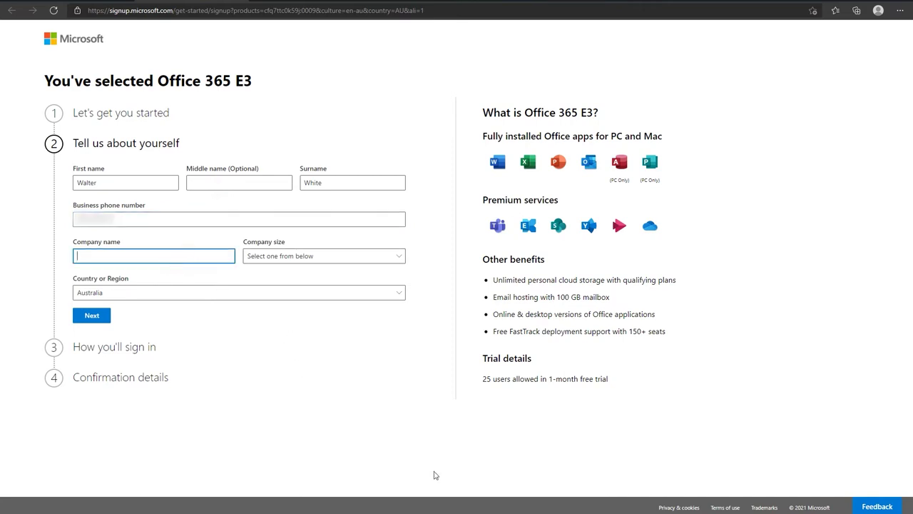
text(A1 Carwash)
click(306, 257)
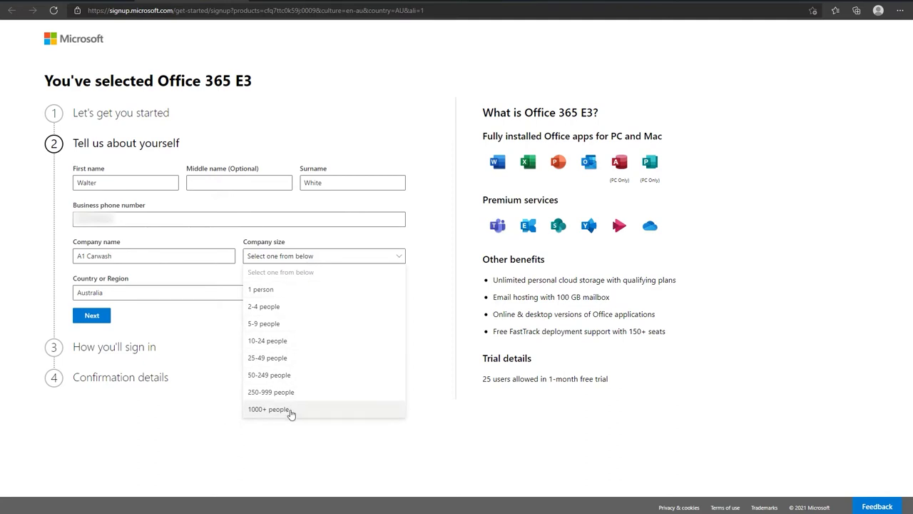
click(297, 294)
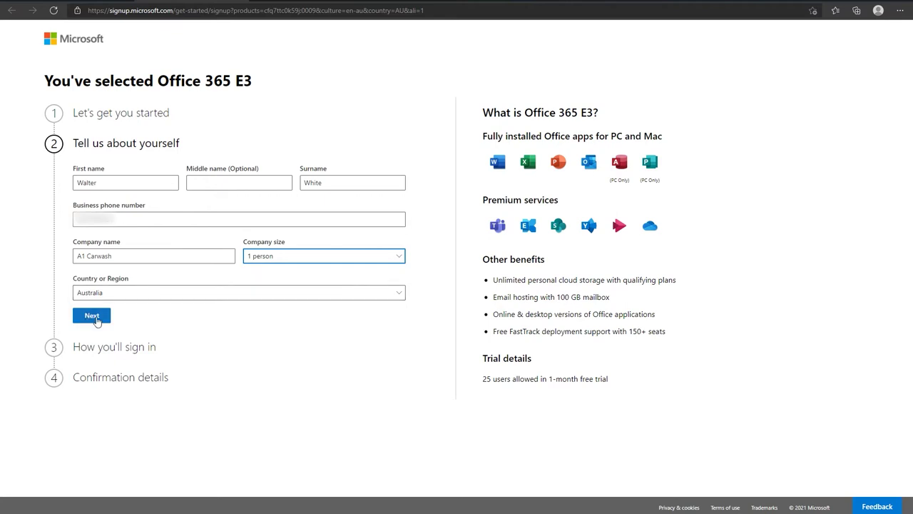
click(92, 316)
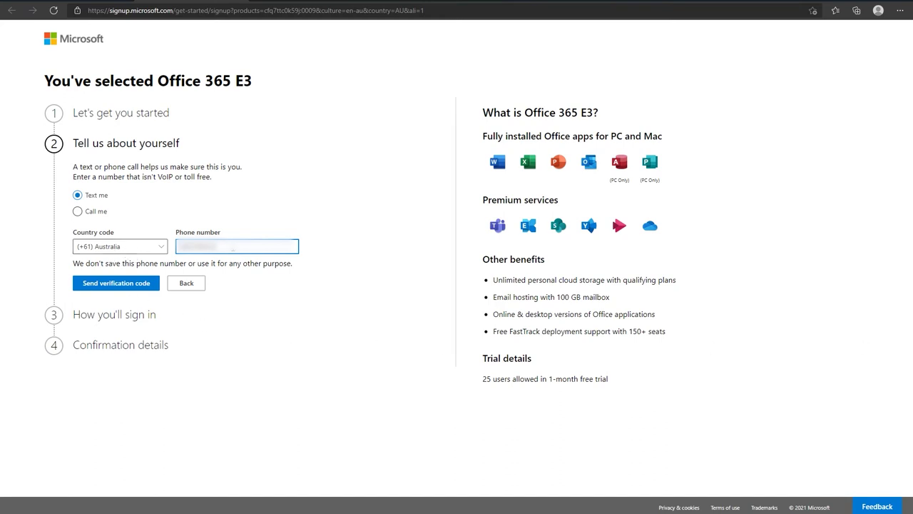
Have a verification code texted to the phone, then enter and verify the received code.
click(129, 282)
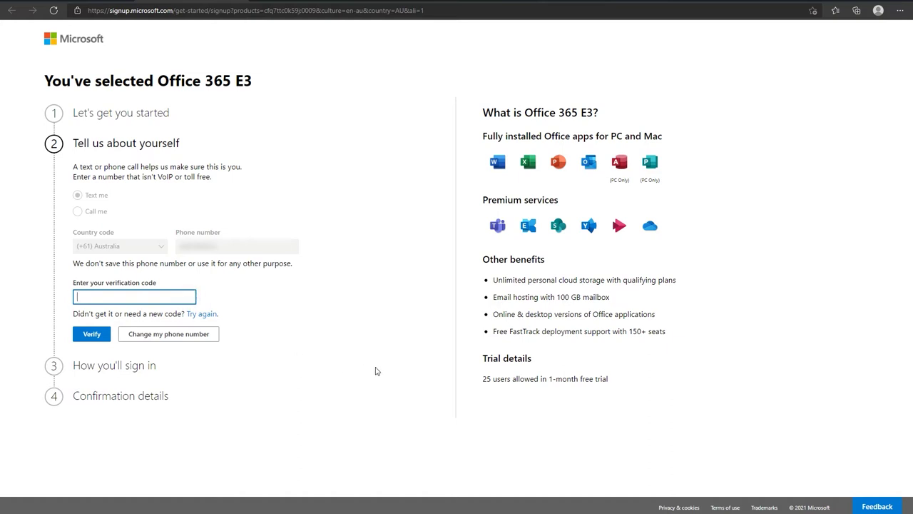
click(92, 335)
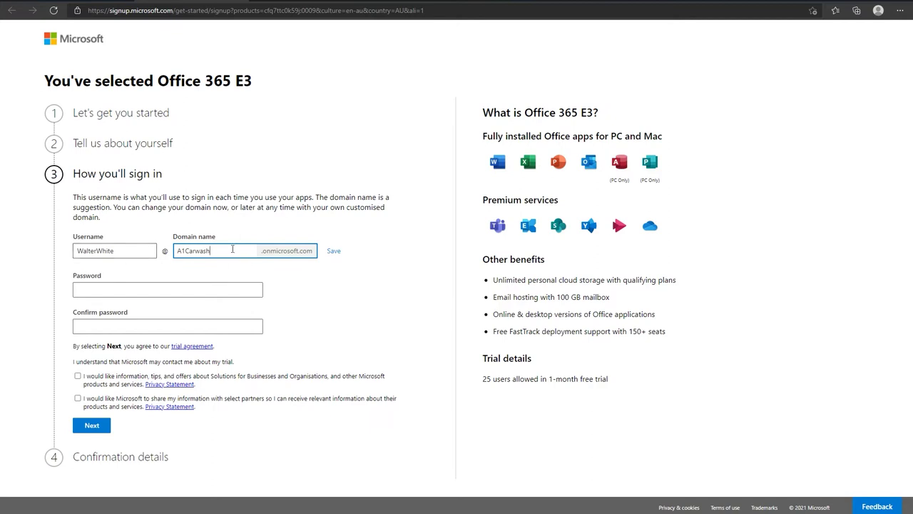
Enter and confirm the account password, then submit to create the A1Carwash.onmicrosoft.com account.
click(233, 289)
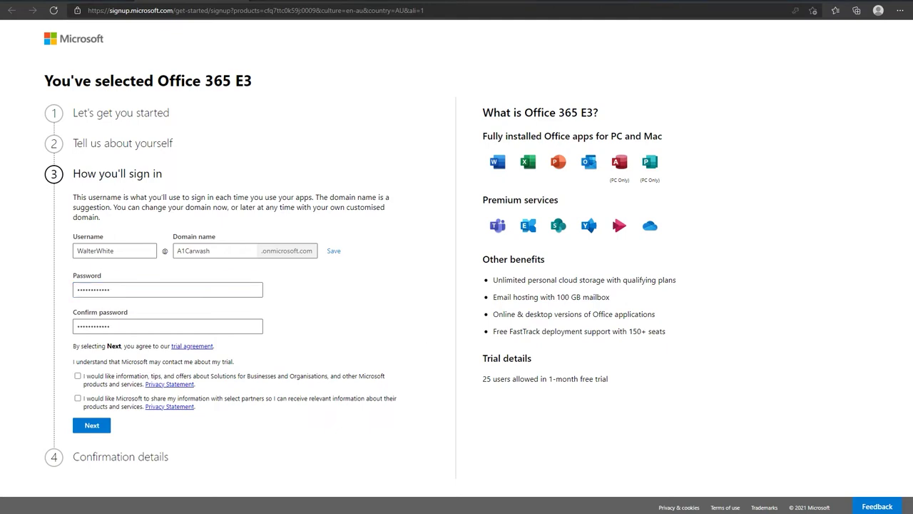
click(92, 428)
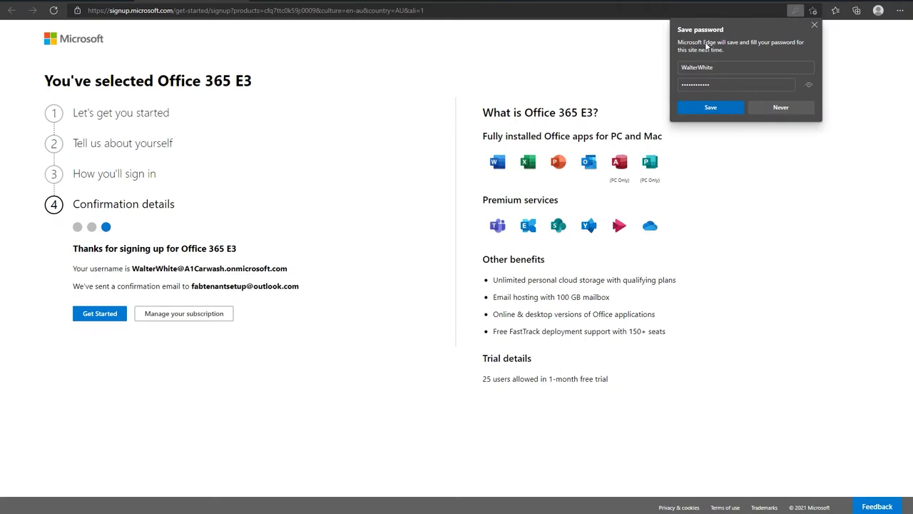
Dismiss the save-password offer and exit guided setup, giving 'Other' as the reason.
click(814, 25)
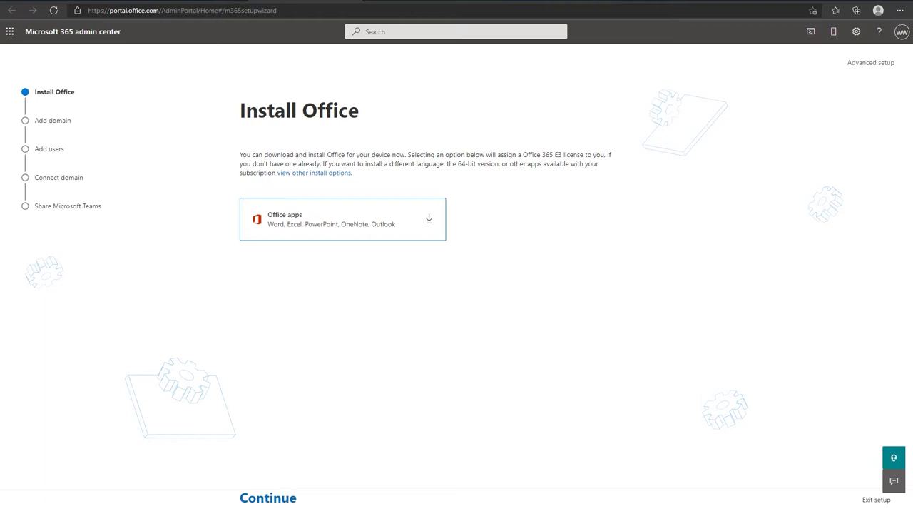
click(873, 500)
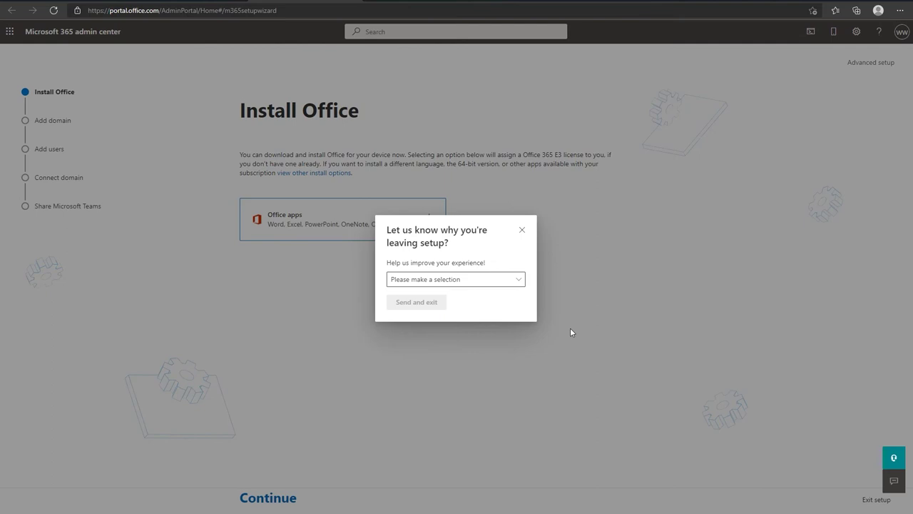
click(519, 280)
click(398, 347)
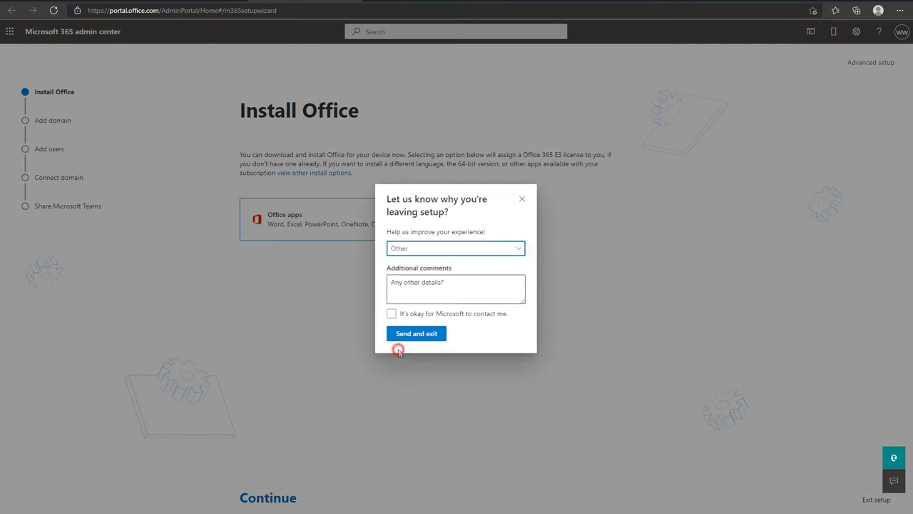
click(416, 335)
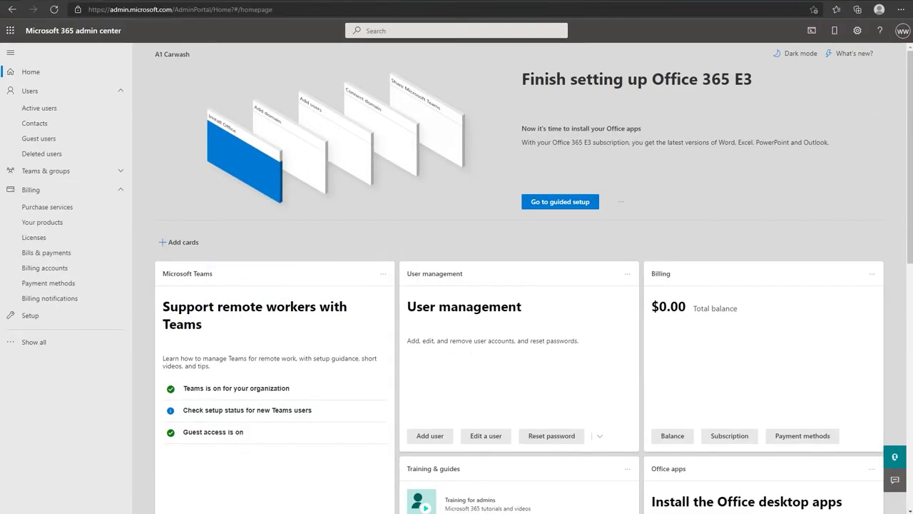
Start a one-month free trial of Power Automate per user with attended RPA from its product page.
click(300, 10)
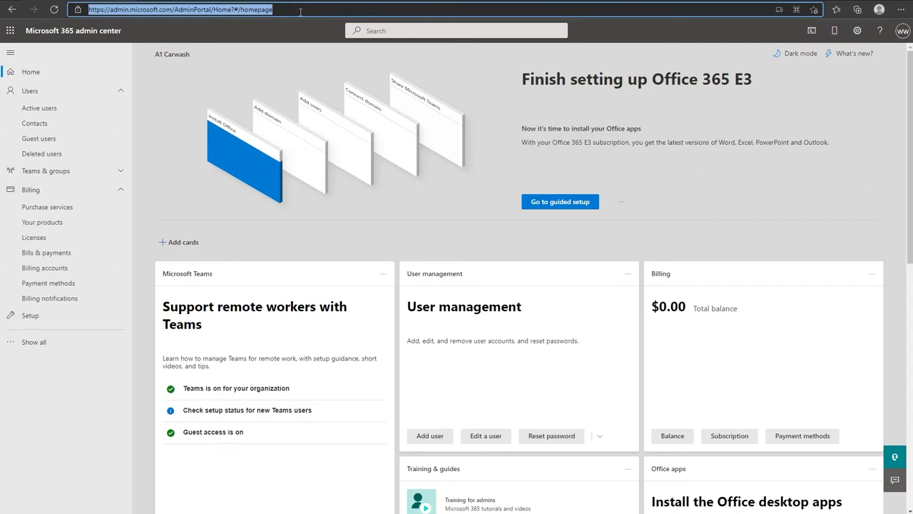
text(https://admin.microsoft.com/AdminPortal/Home?#/catalog/offer-details/power-automate-per-user-with-attended-rpa-plan/738E8152-767C-4E17-AE67-7545C2D2EA67)
key(Return)
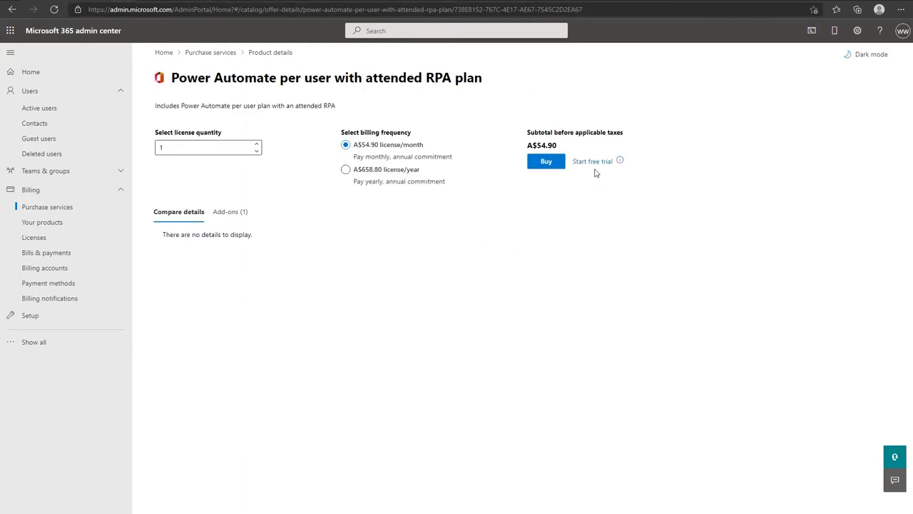
click(592, 163)
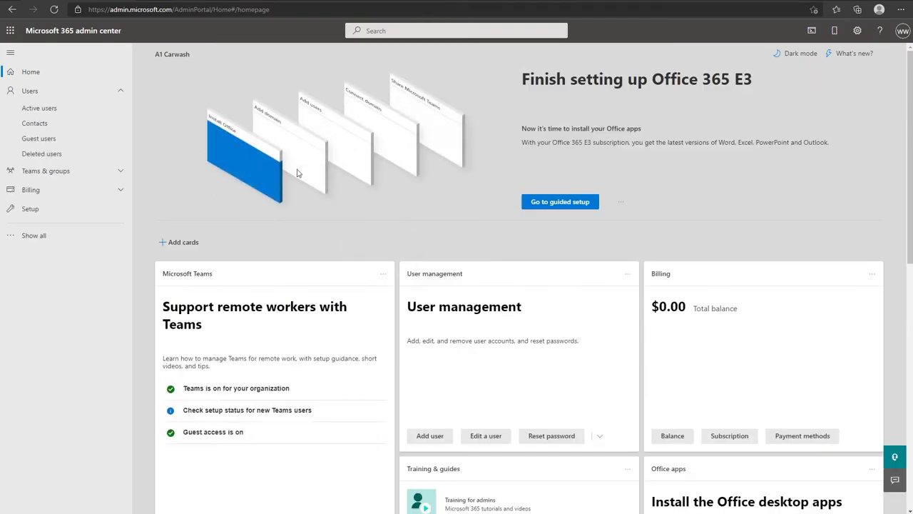
Assign the admin user the Power Automate per user with attended RPA licence and save.
click(43, 107)
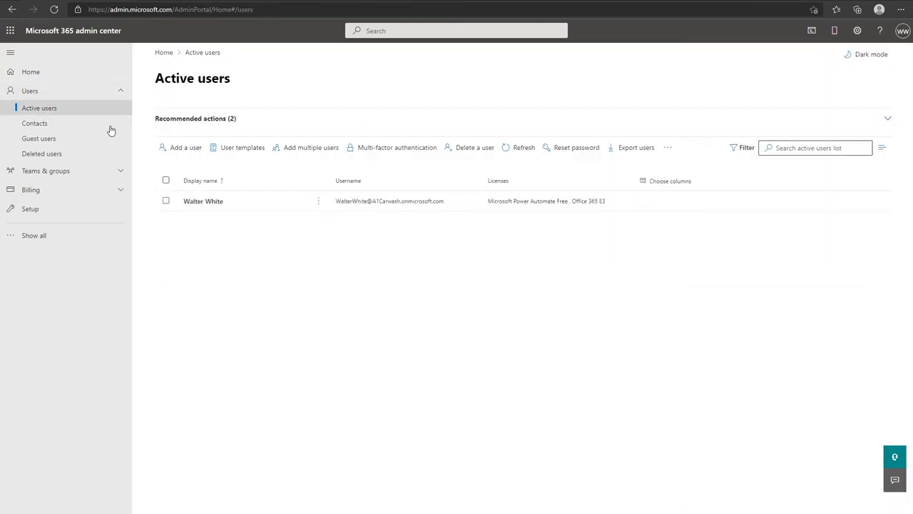
click(266, 203)
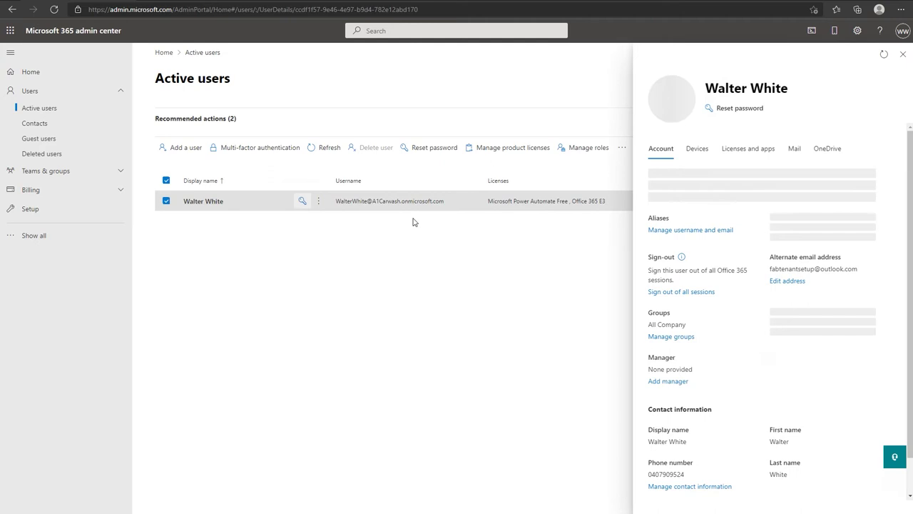
click(744, 160)
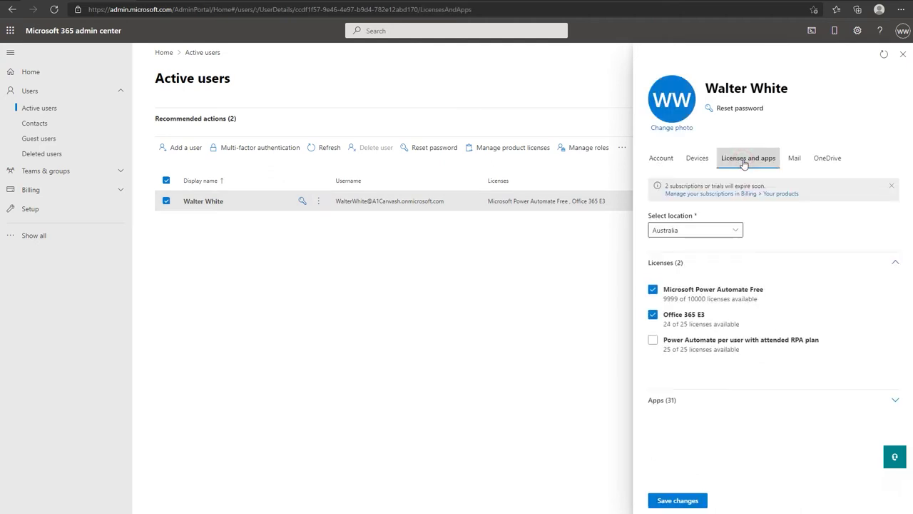
click(652, 342)
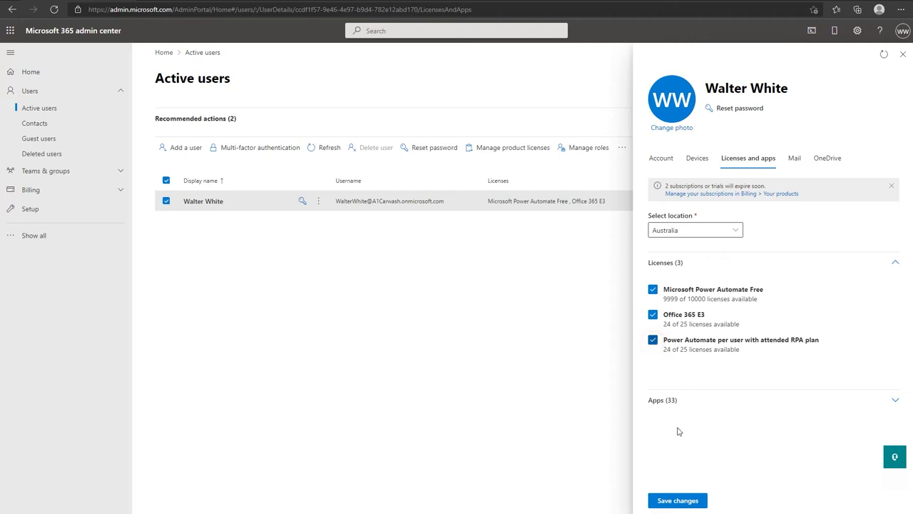
click(681, 501)
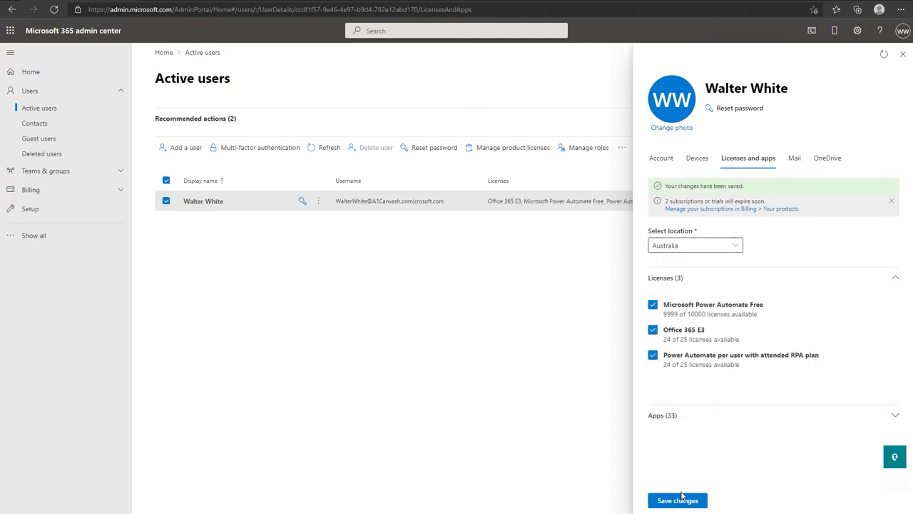
click(34, 73)
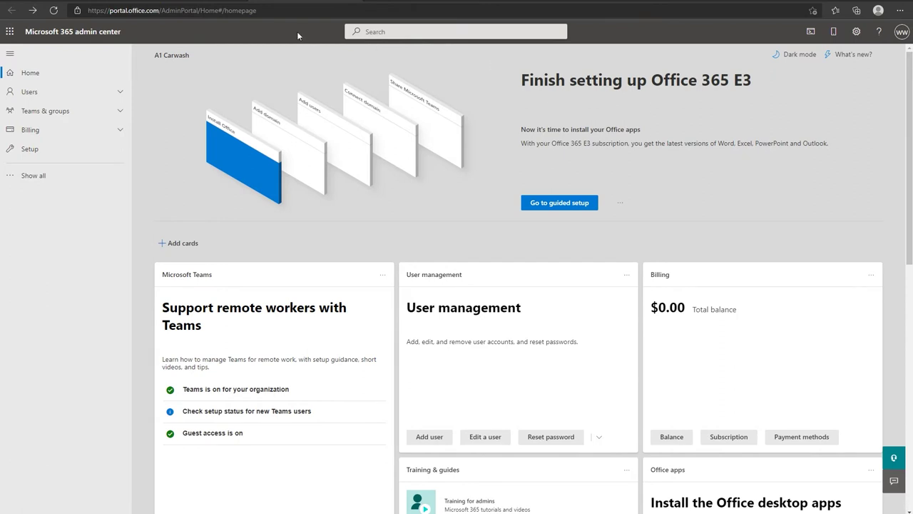
Add an English, AUD-currency database to the A1 Carwash (default) environment in Power Platform admin center.
click(297, 9)
text(admin.powerplatform.microsoft.com/environments)
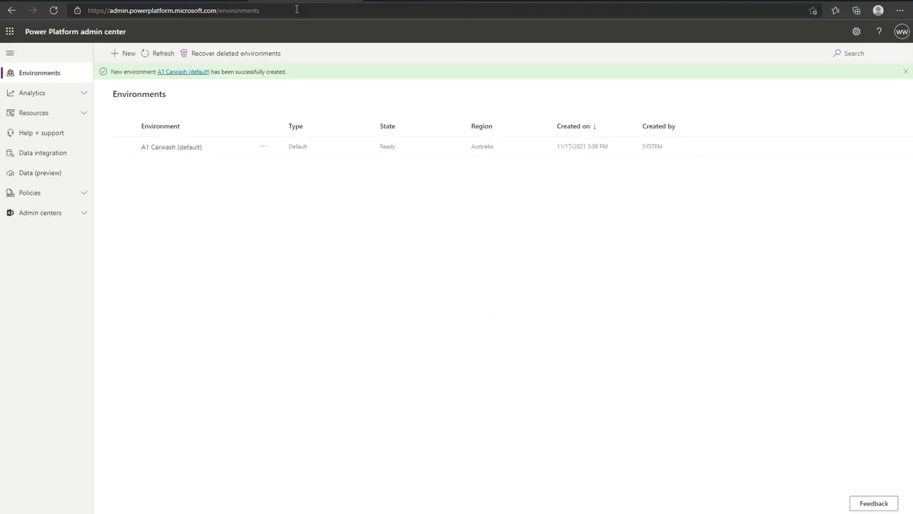
click(170, 148)
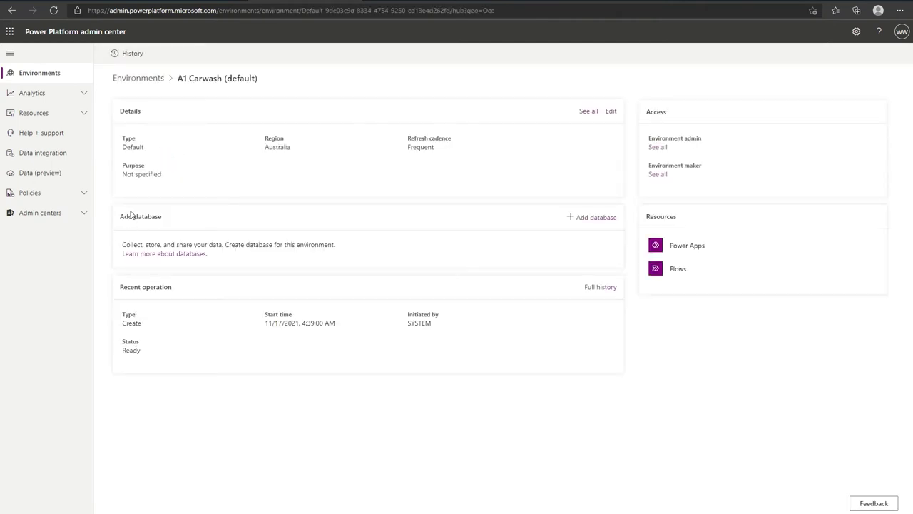
click(593, 218)
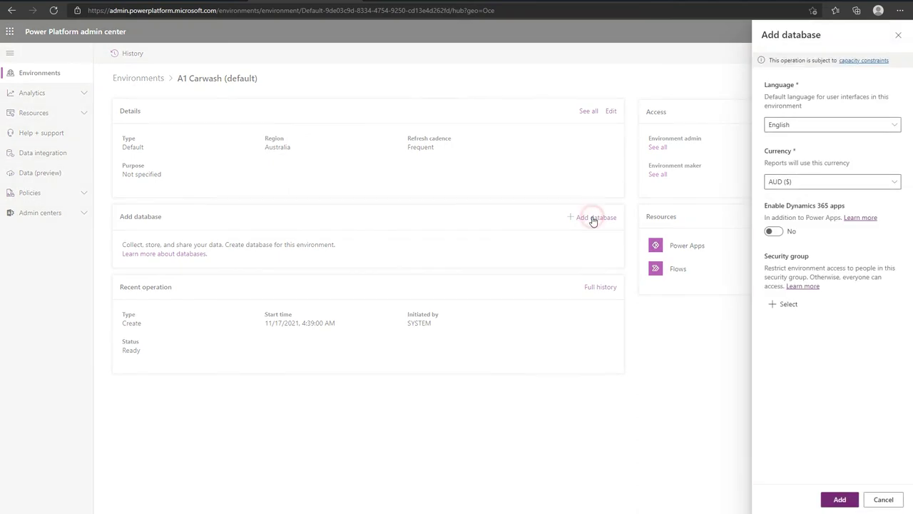
click(842, 500)
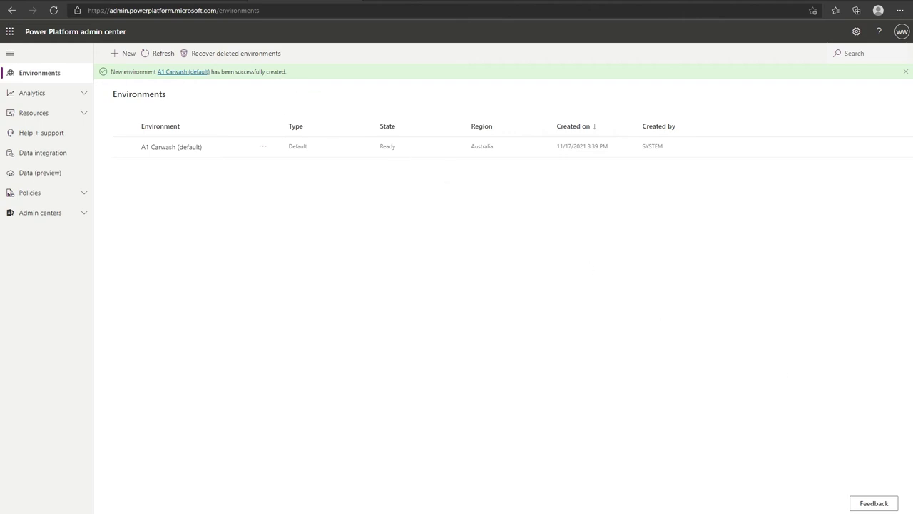
Go to powerautomate.microsoft.com and jump to its free signup form.
click(327, 10)
text(https://powerautomate.microsoft.com/)
key(Return)
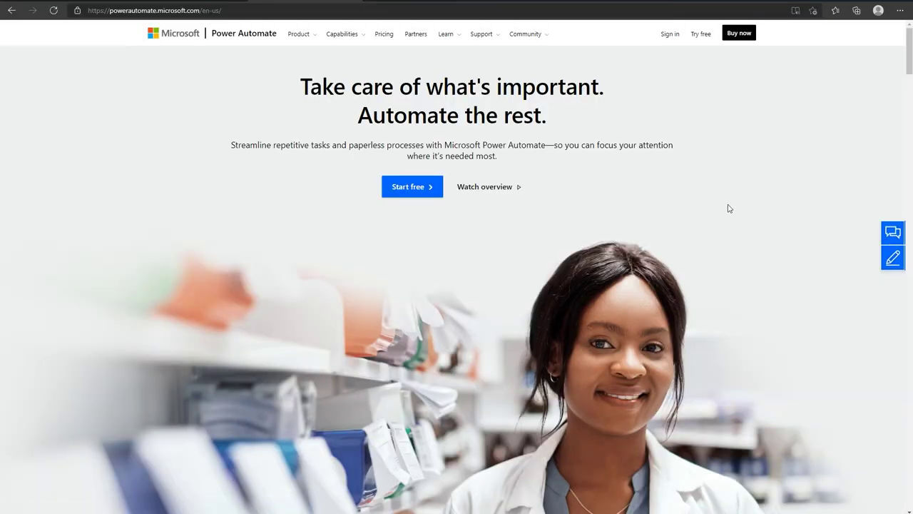
click(729, 41)
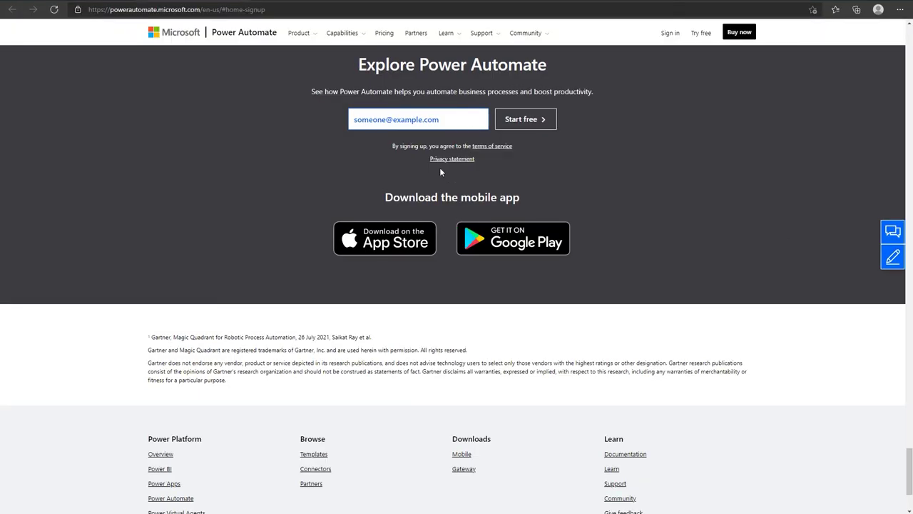
Fill in the user's work e-mail and start the free Power Automate signup.
click(442, 121)
key(ctrl+v)
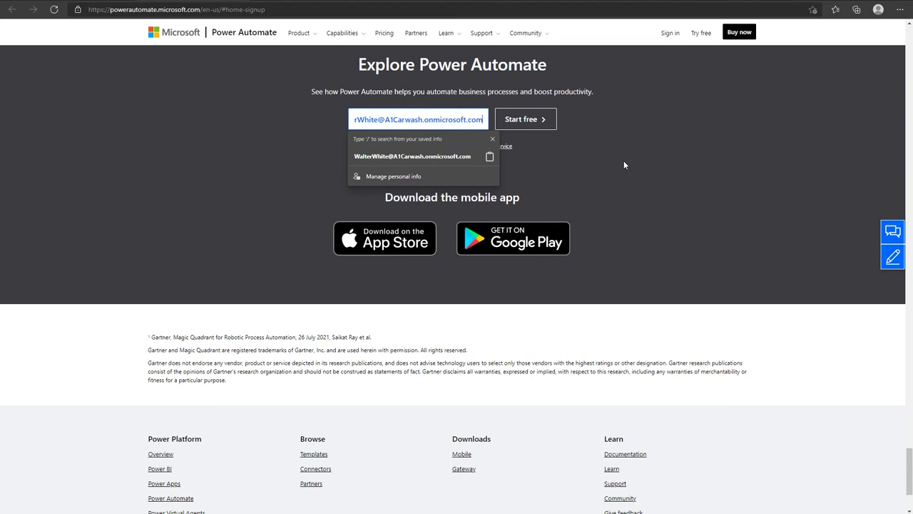
click(624, 164)
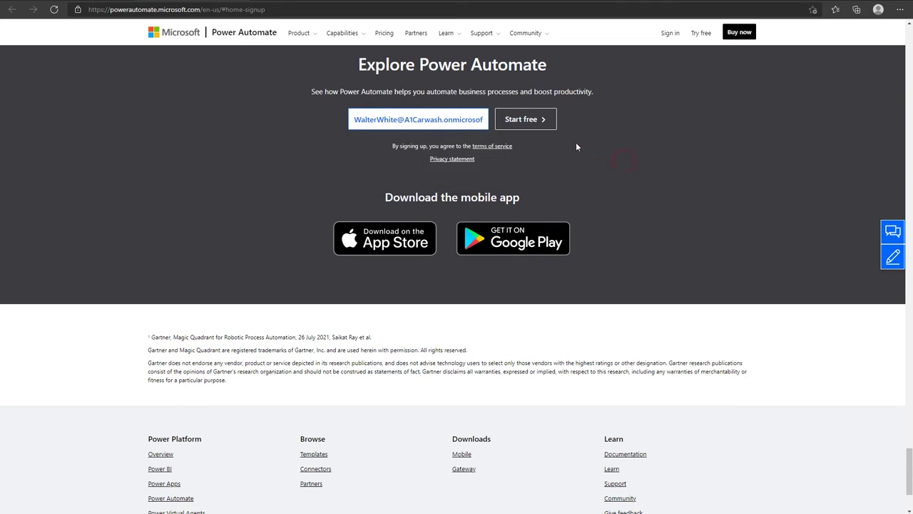
click(527, 121)
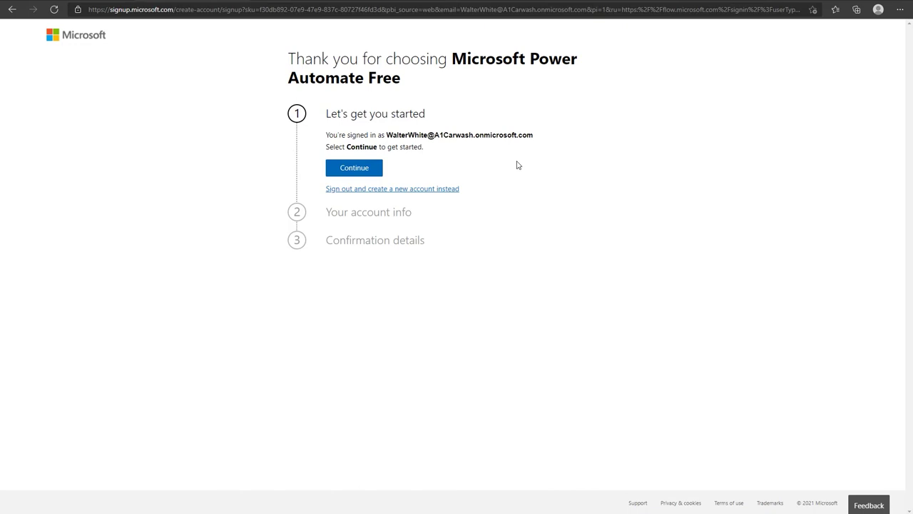
Continue the Power Automate Free signup as the signed-in user and submit it with Australia as the country.
click(364, 170)
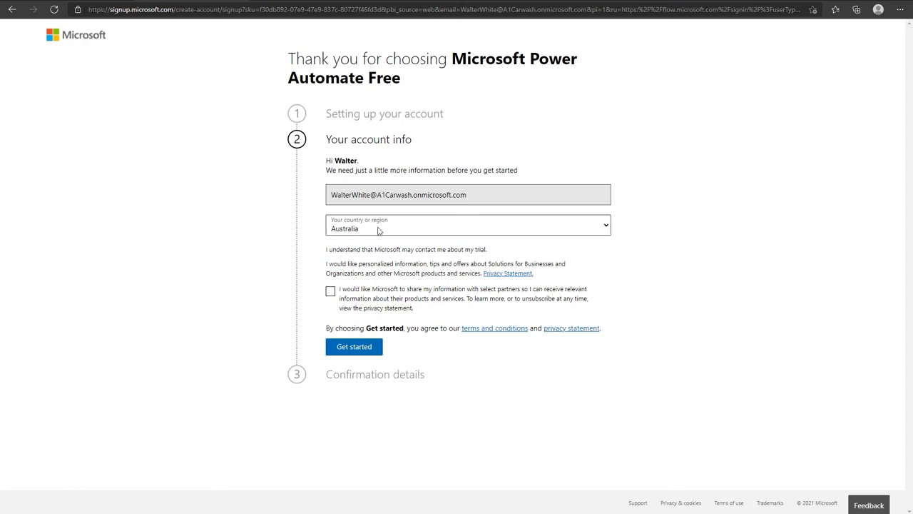
click(353, 349)
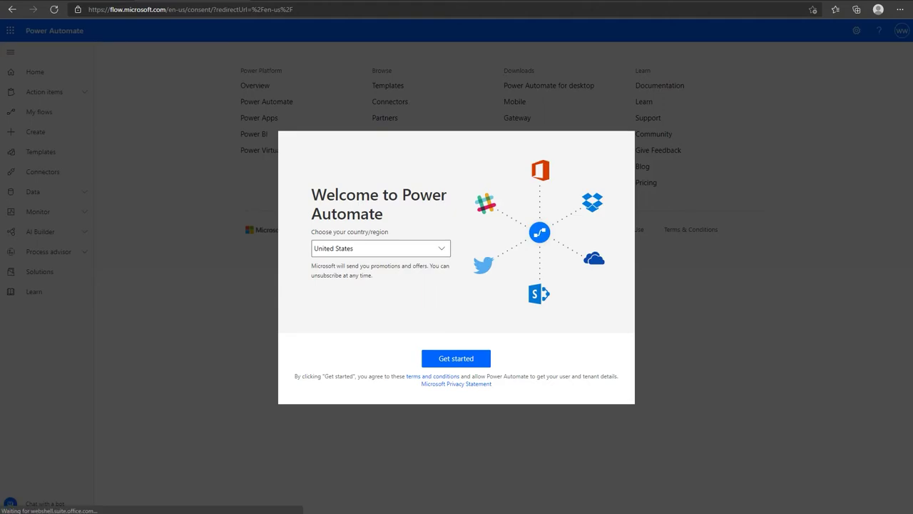
Pick Australia as the country in the Power Automate welcome and get started.
click(448, 248)
drag(445, 428, 446, 274)
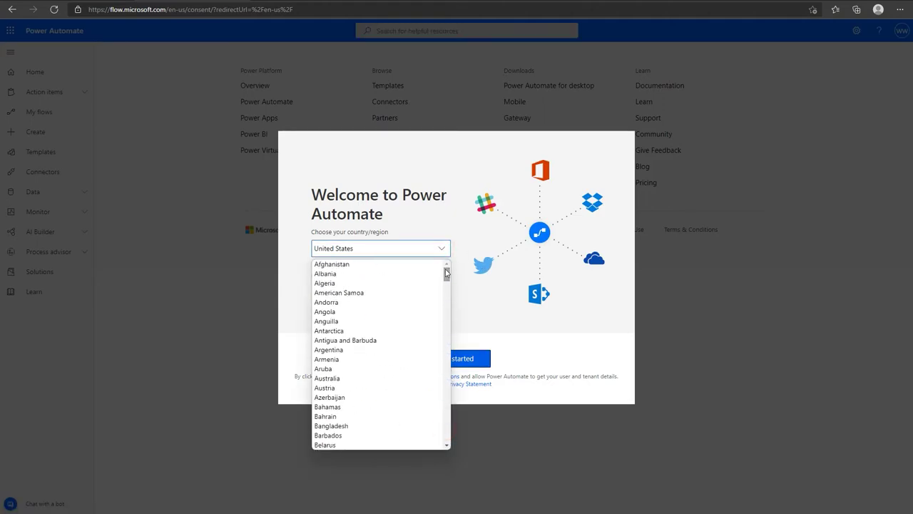
click(375, 378)
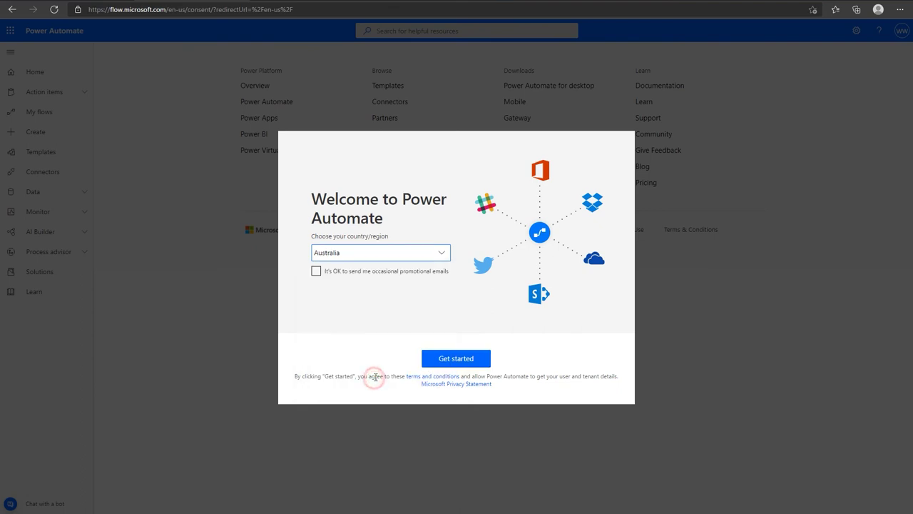
click(478, 360)
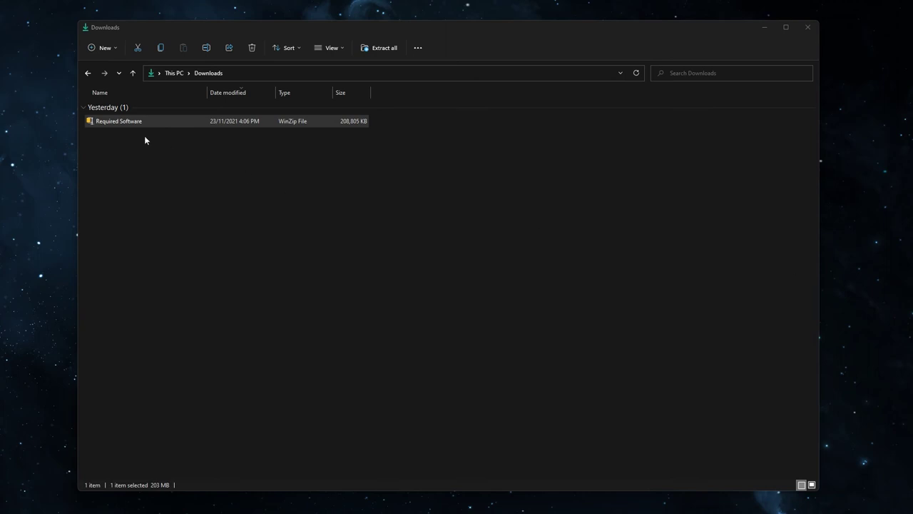
Extract the Required Software archive into a Required Software folder.
right_click(112, 121)
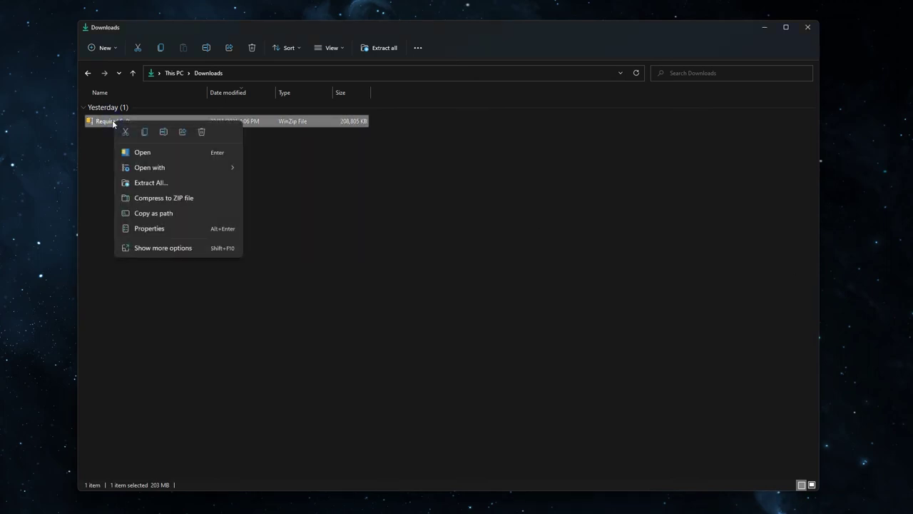
click(156, 182)
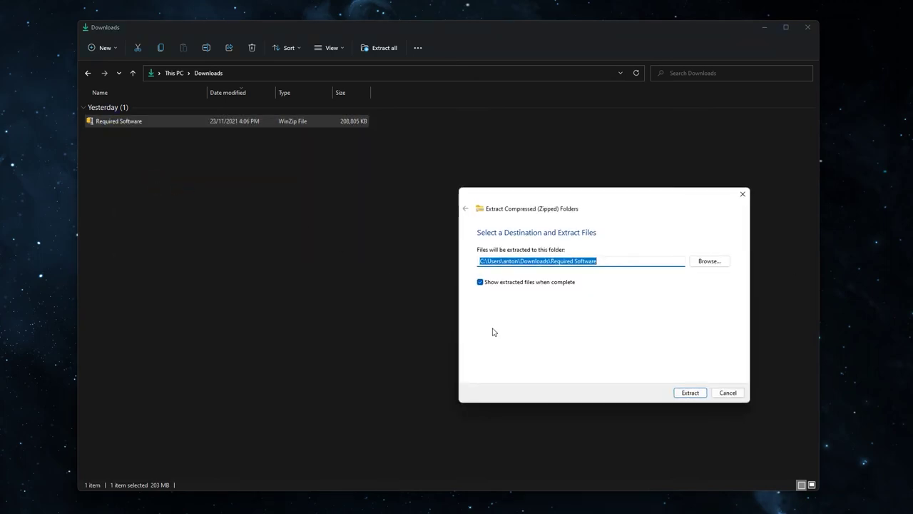
click(690, 392)
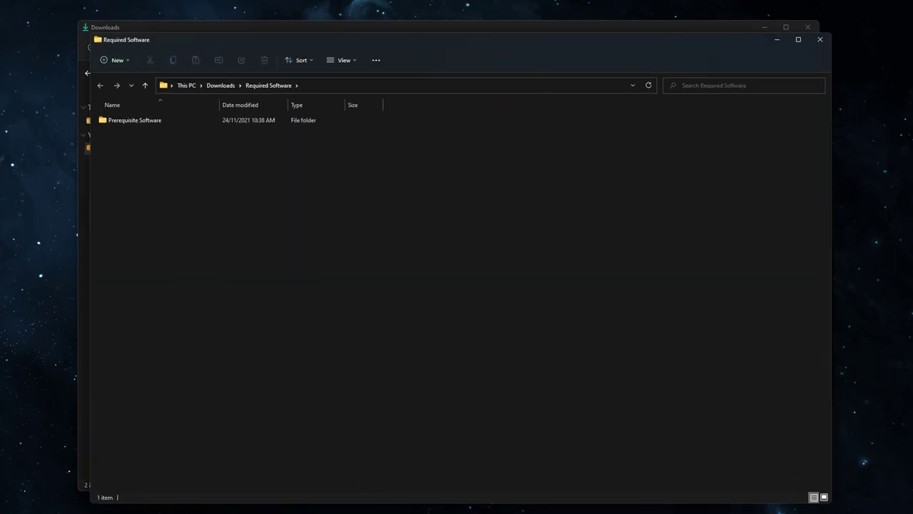
Open the Prerequisite Software folder and check its Contoso Invoicing and Power Automate installers.
click(125, 122)
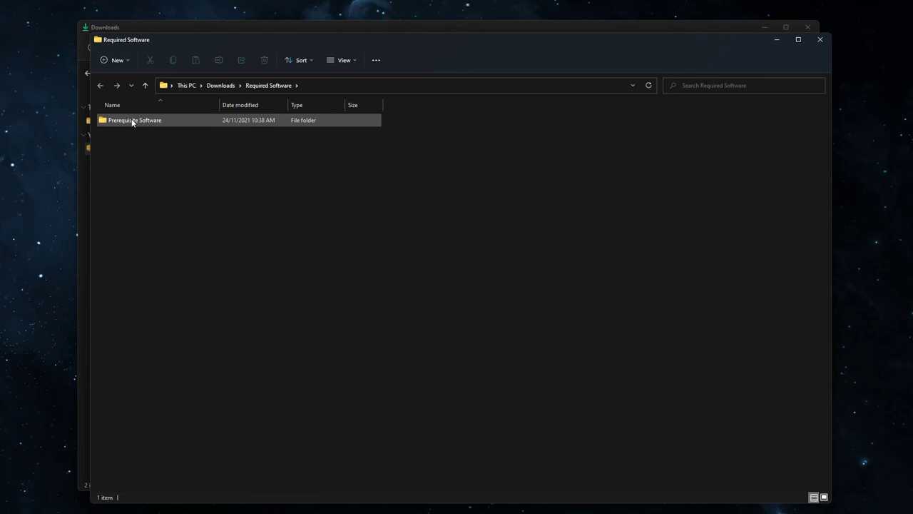
double_click(132, 121)
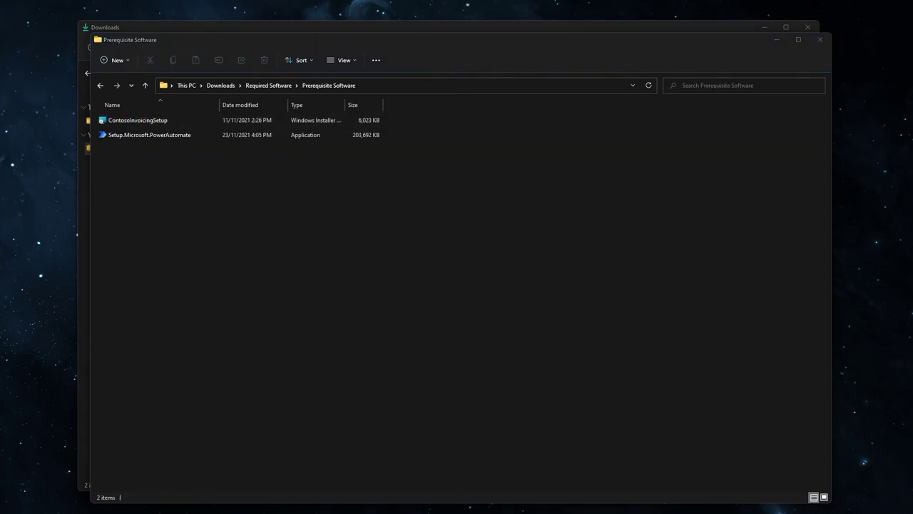
click(142, 121)
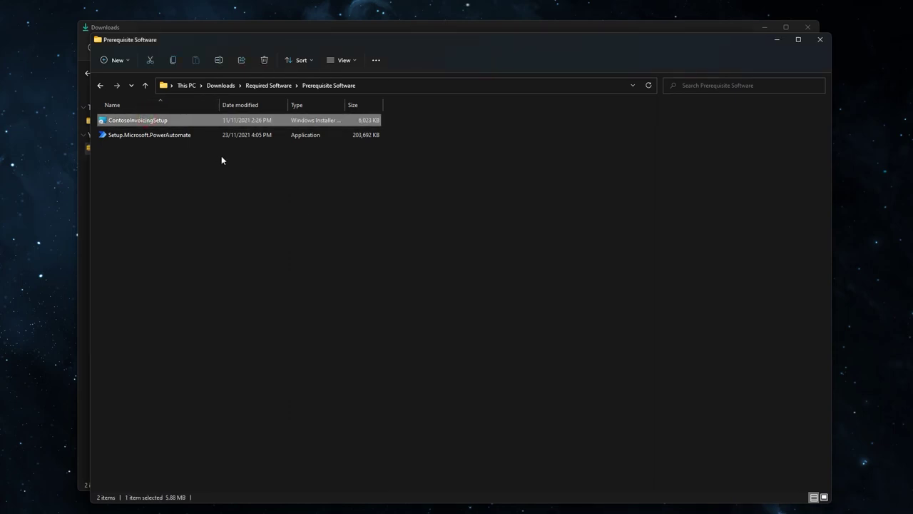
click(150, 137)
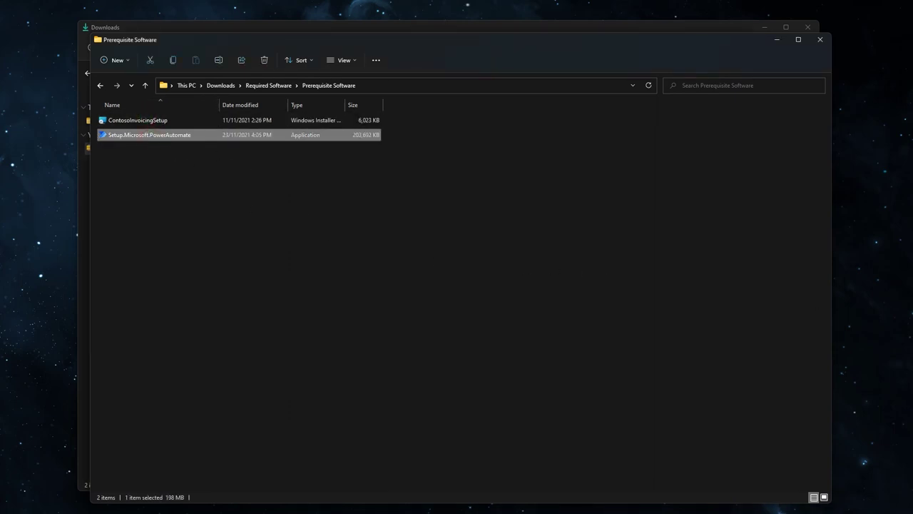
click(431, 242)
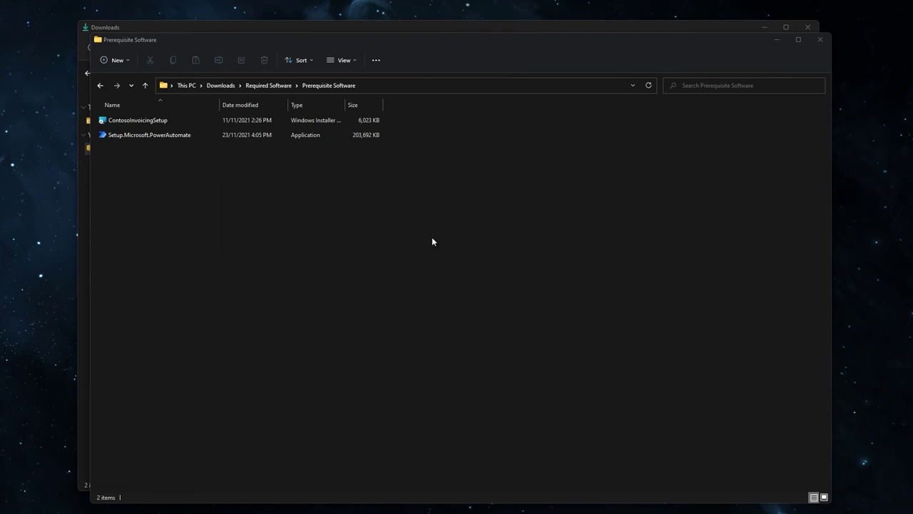
Run the Contoso Invoicing setup with default folder, install it, and close the finished wizard.
double_click(163, 122)
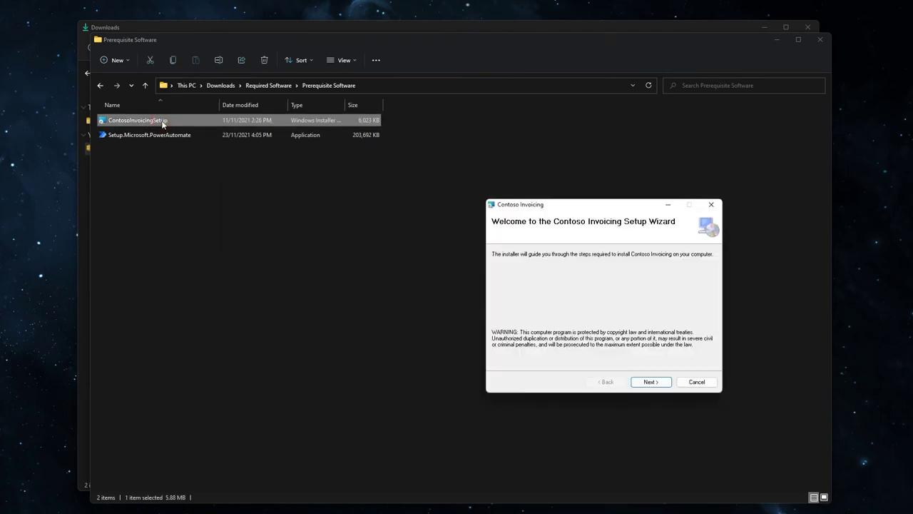
click(651, 382)
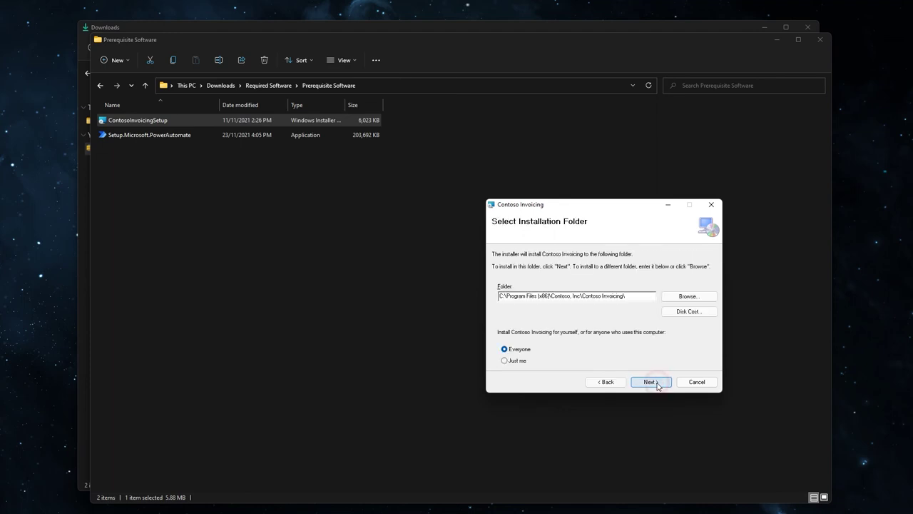
click(657, 384)
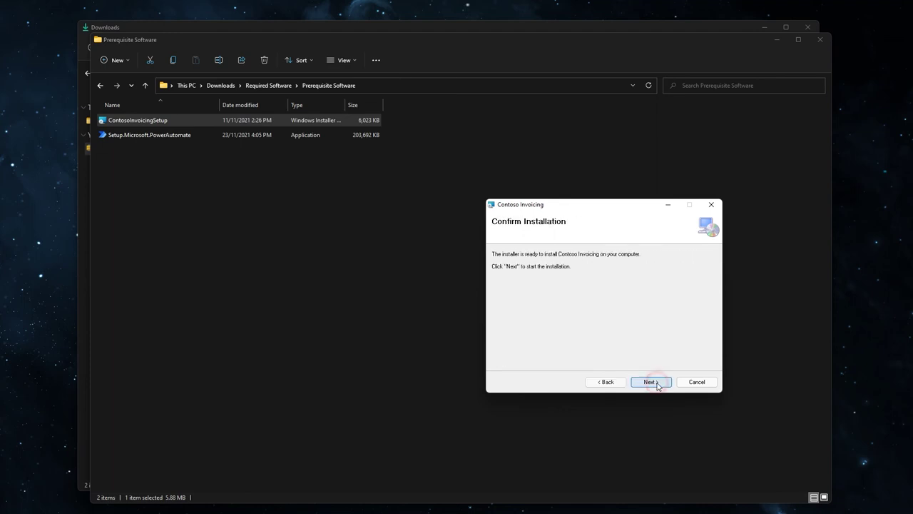
click(657, 384)
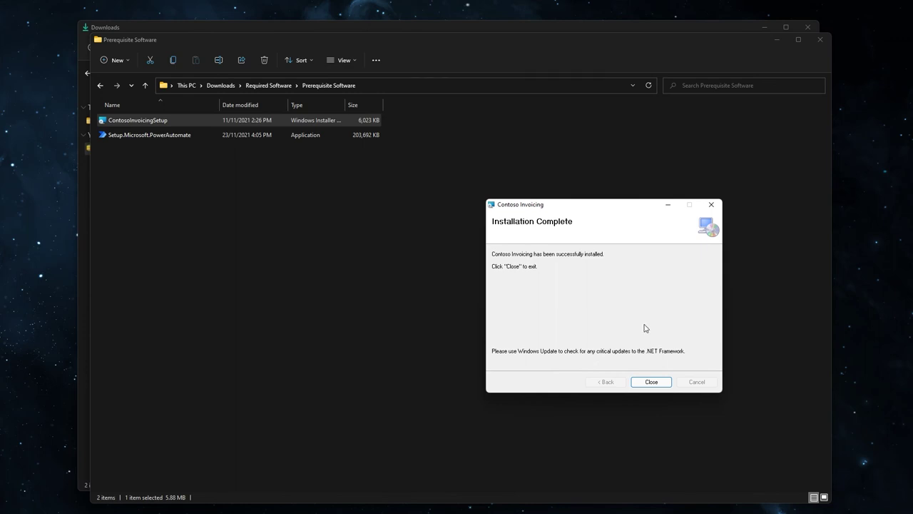
click(656, 383)
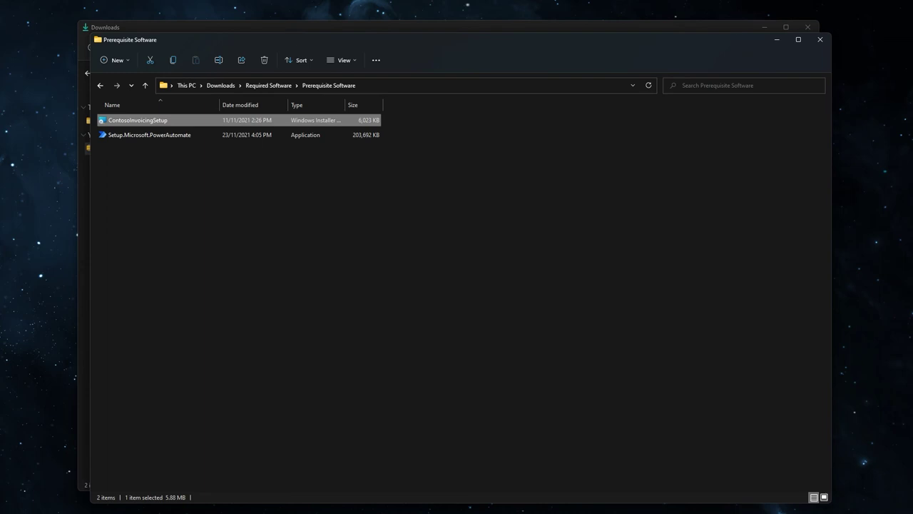
Install Power Automate for desktop 2.14.217.21314 with default options after accepting the terms of use.
double_click(158, 137)
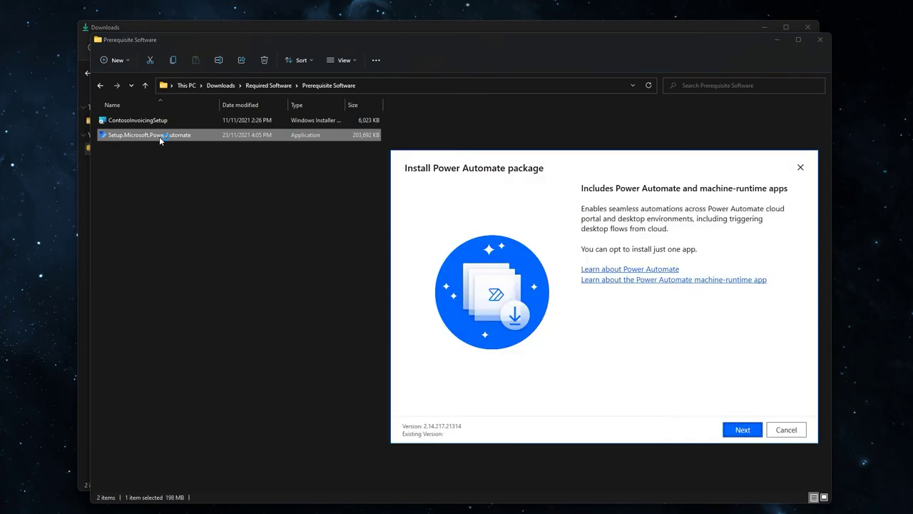
click(743, 429)
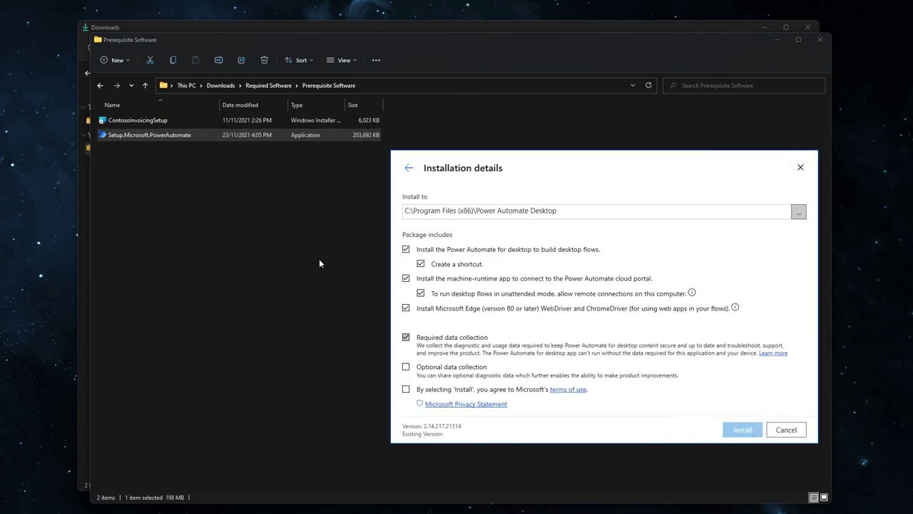
click(405, 389)
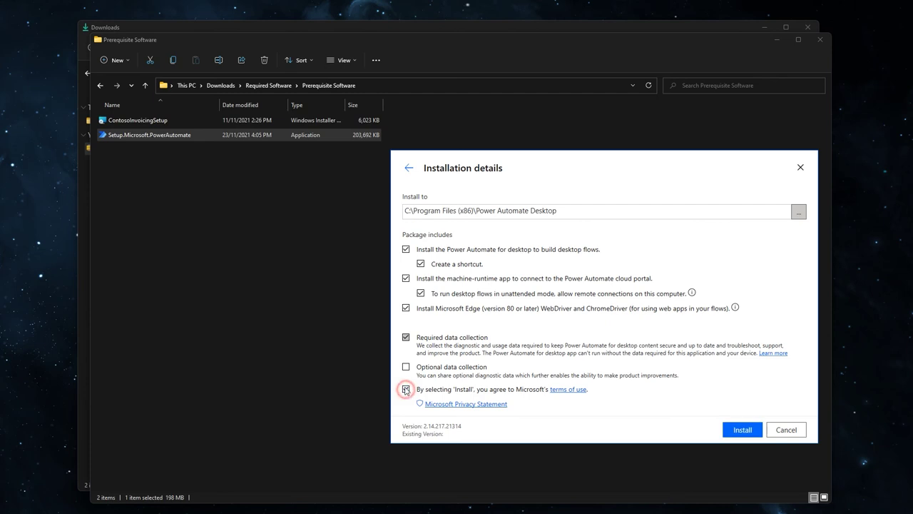
click(743, 429)
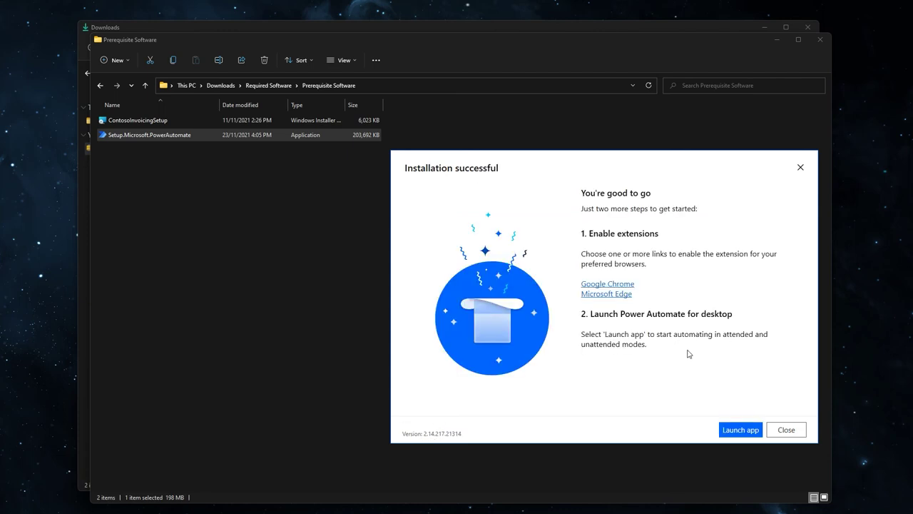
click(787, 431)
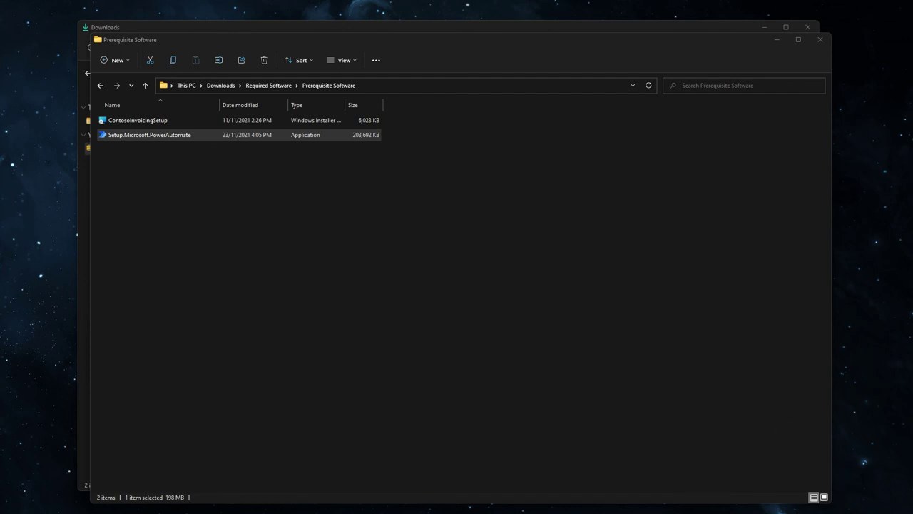
Launch Contoso Invoicing from the desktop to confirm it opens, then close it.
key(super+d)
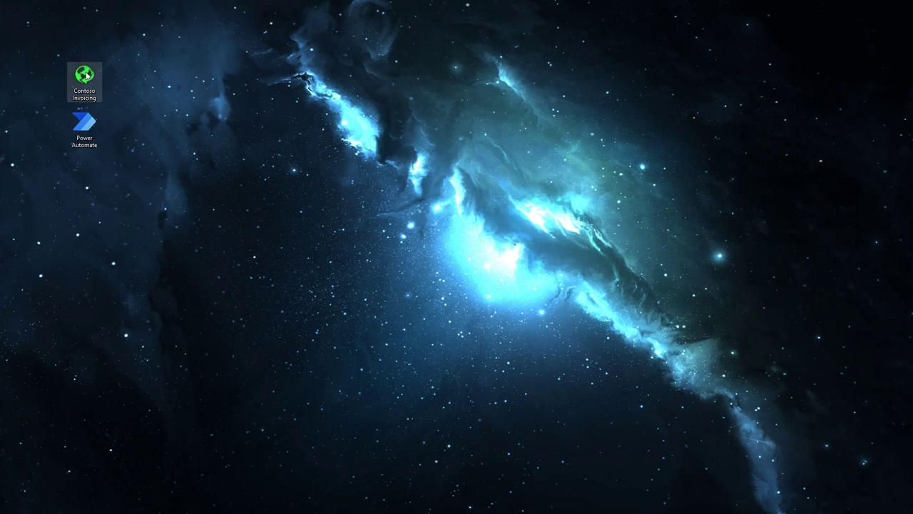
click(87, 120)
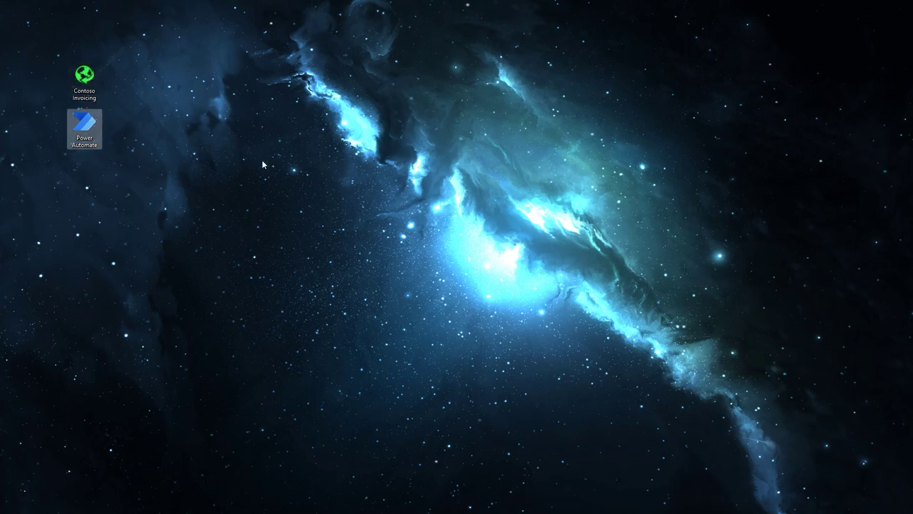
double_click(93, 80)
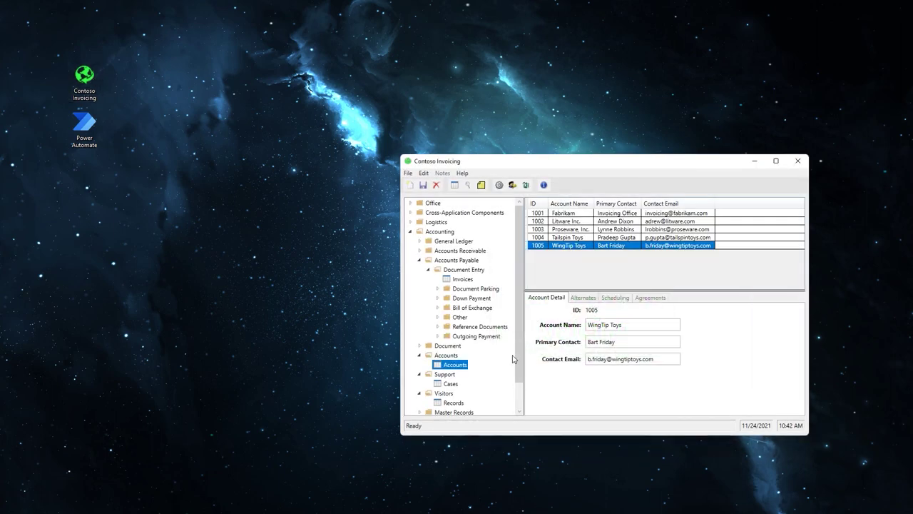
click(797, 161)
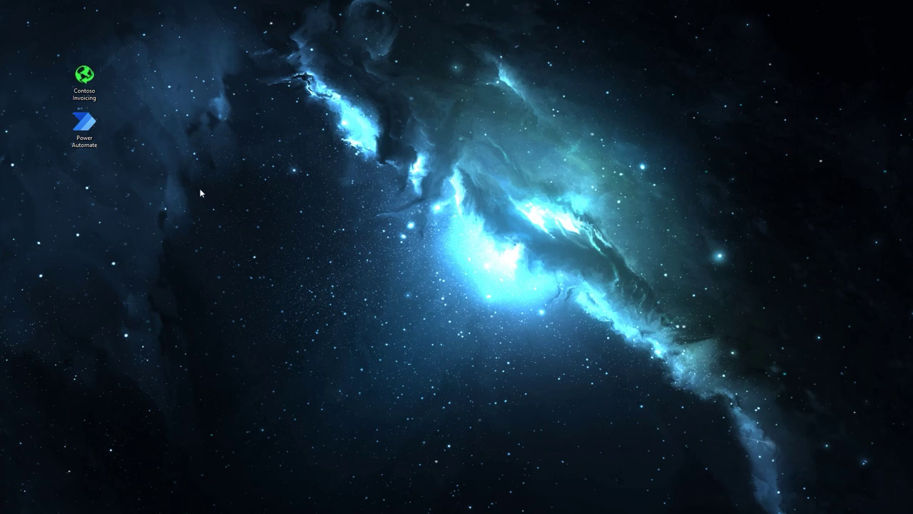
Launch Power Automate for desktop and sign in with the tenant account's e-mail and password.
double_click(86, 128)
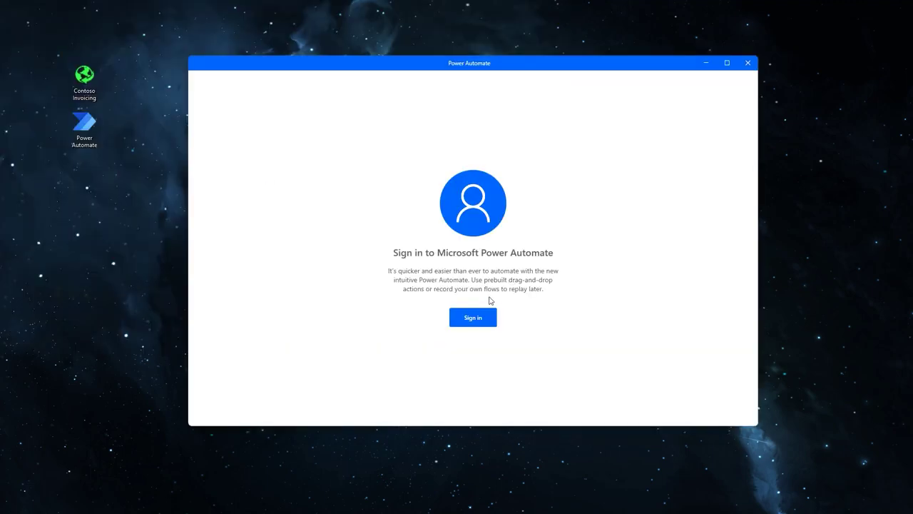
click(473, 317)
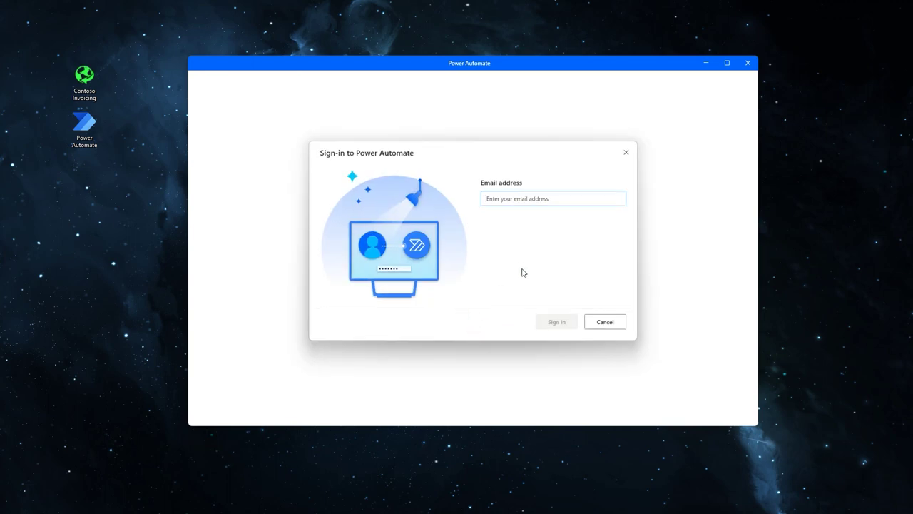
key(ctrl+v)
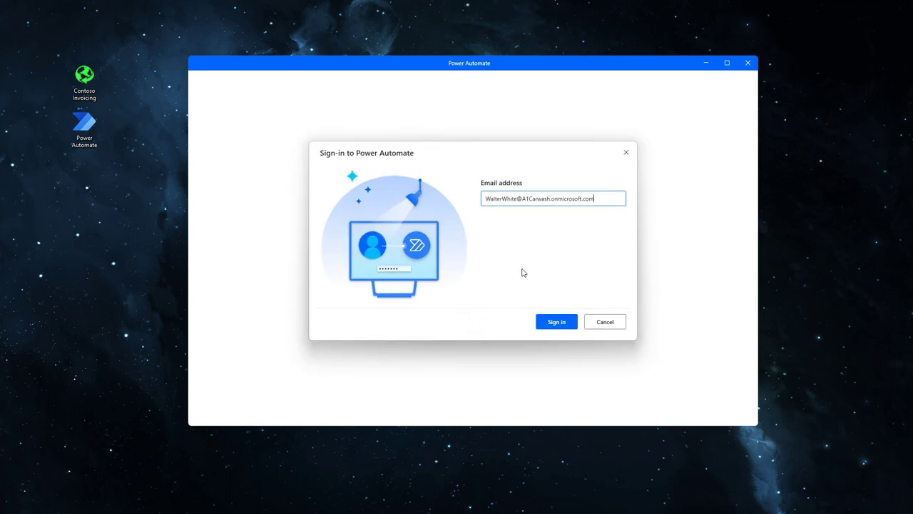
click(555, 321)
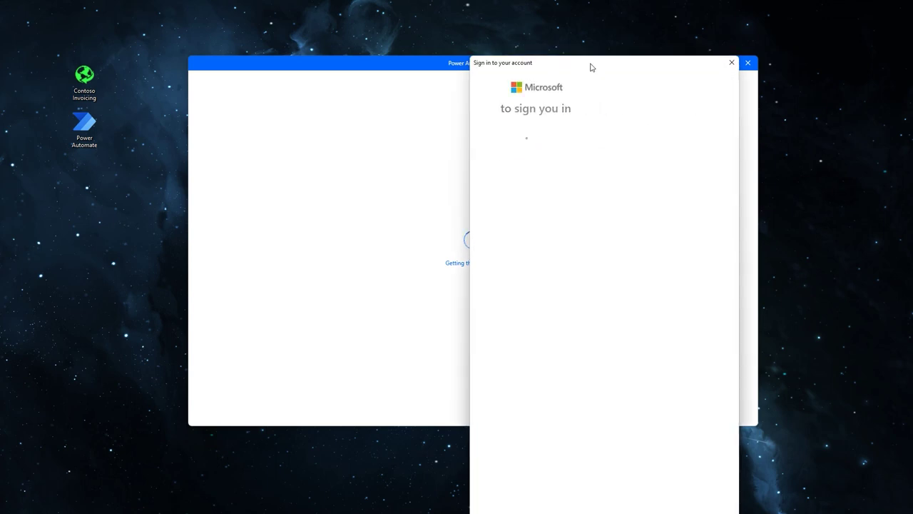
drag(590, 63, 533, 39)
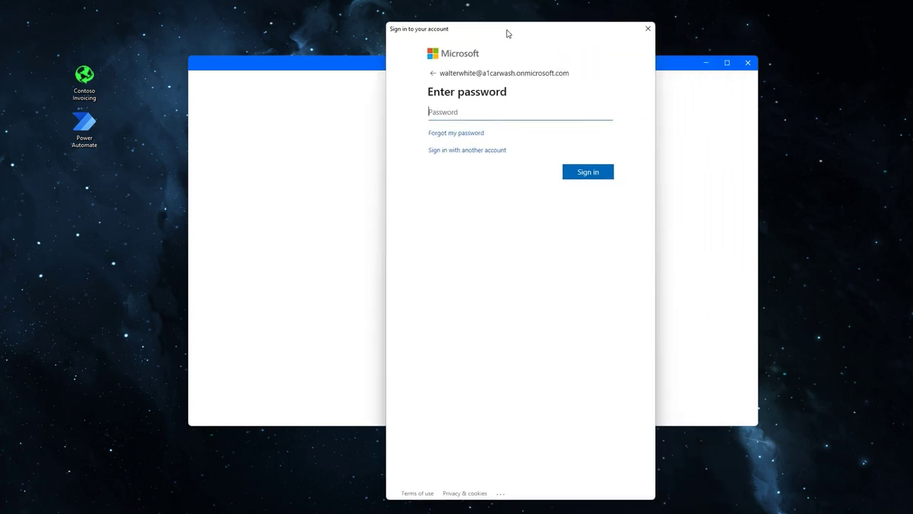
text(••••••••••••)
click(581, 174)
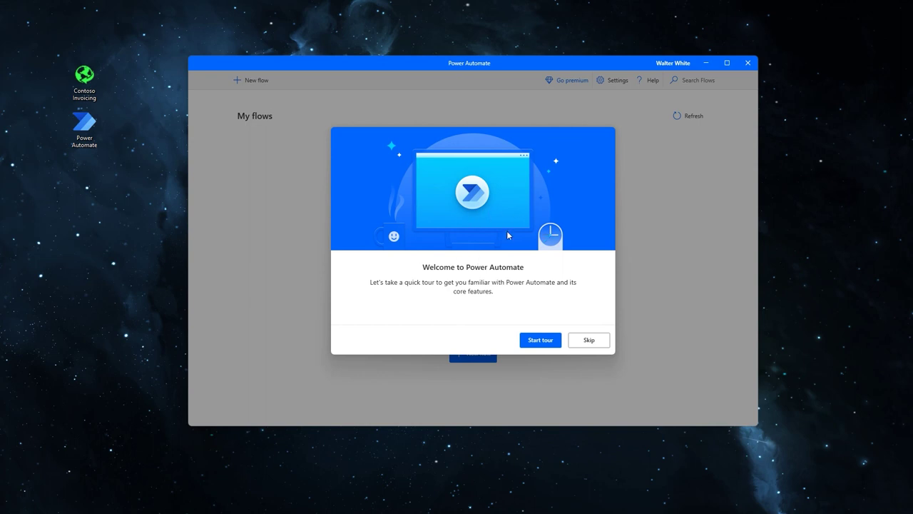
Skip the welcome tour and set its notice to Don't show me again.
click(590, 340)
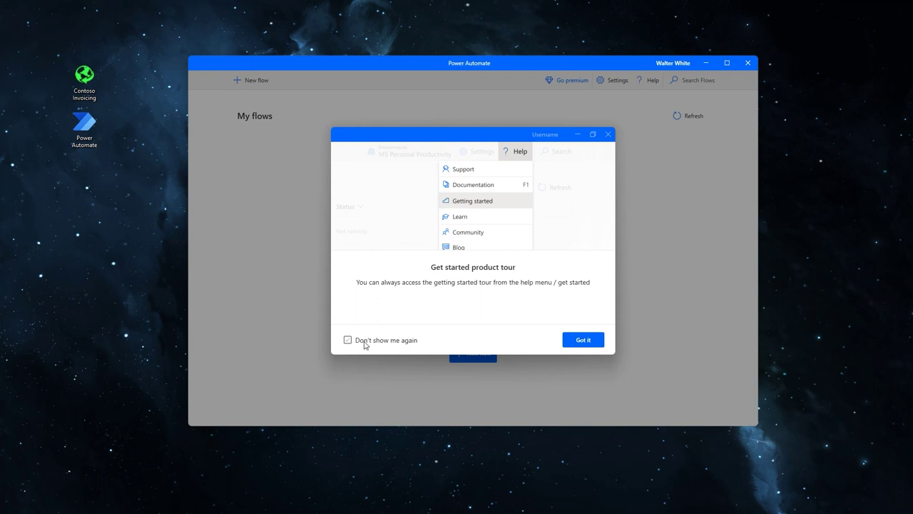
click(365, 345)
click(584, 340)
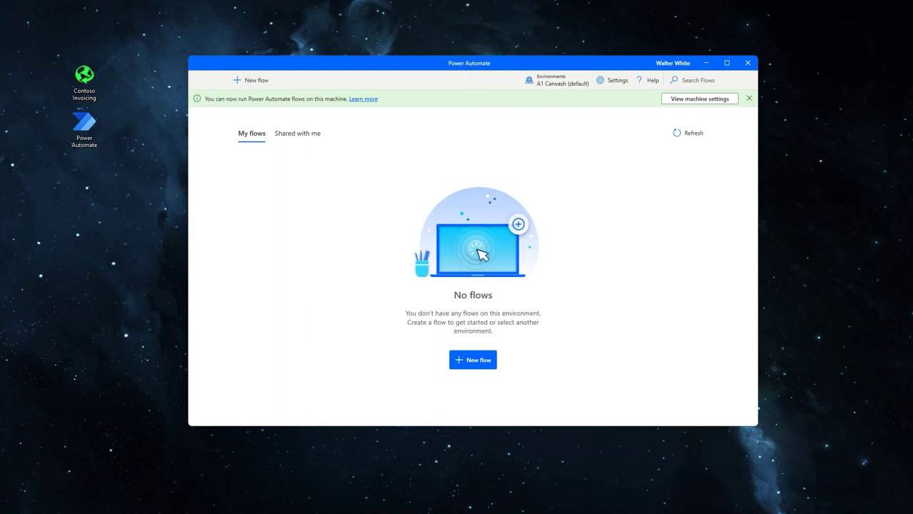
Rename the machine Demo5627y59 to 'Demo 2' in machine settings, then close the runtime and Settings panel.
click(615, 80)
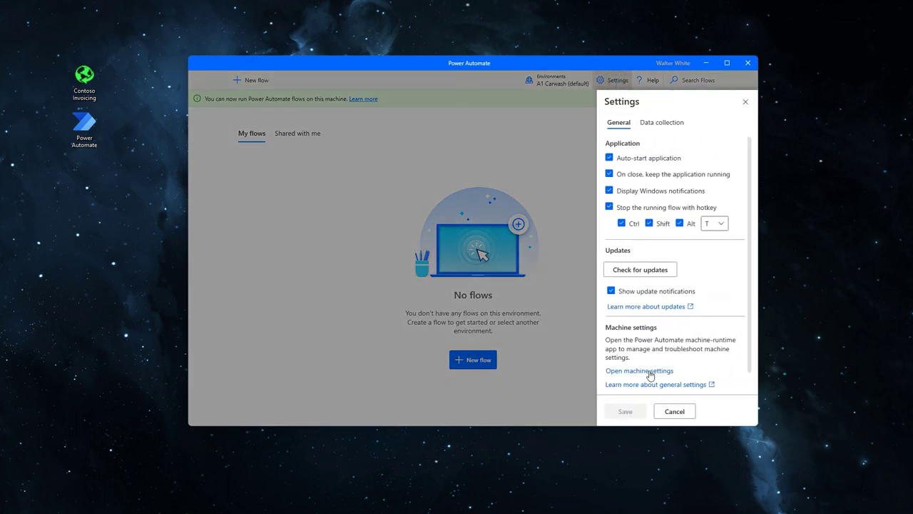
click(650, 376)
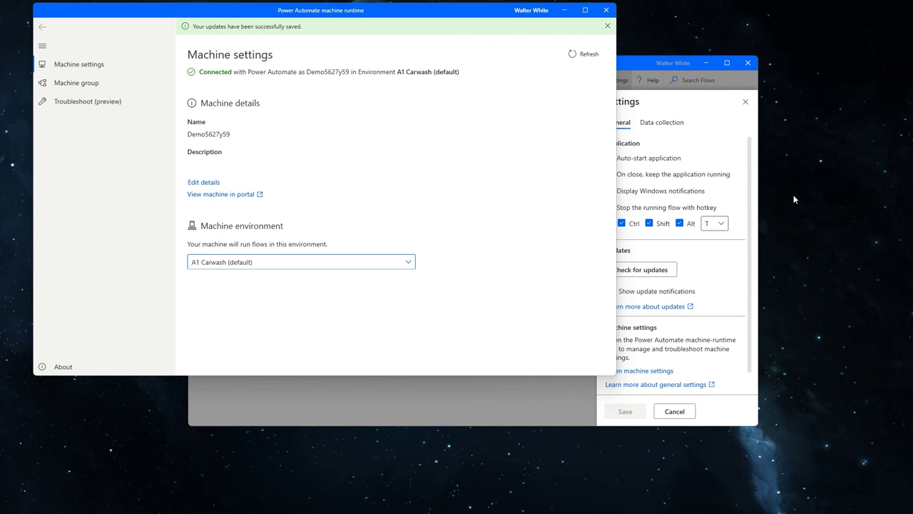
click(206, 183)
double_click(261, 93)
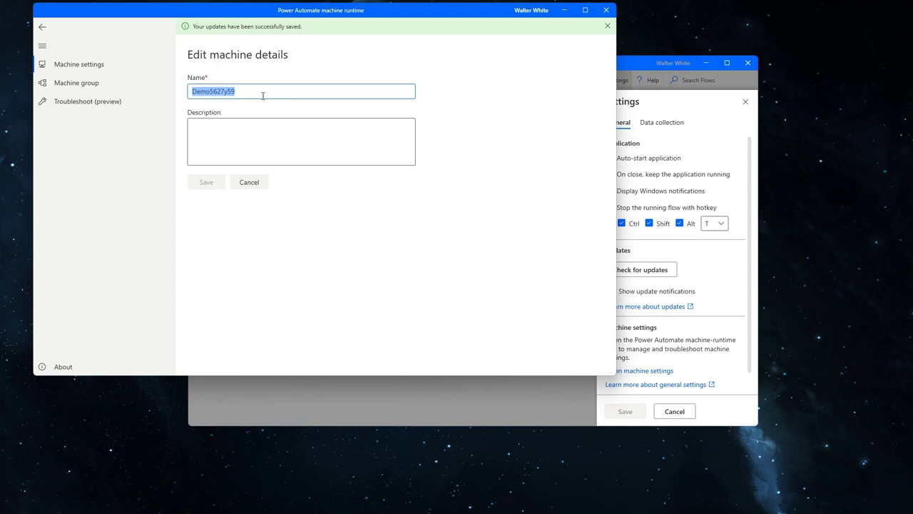
text(Demo 2)
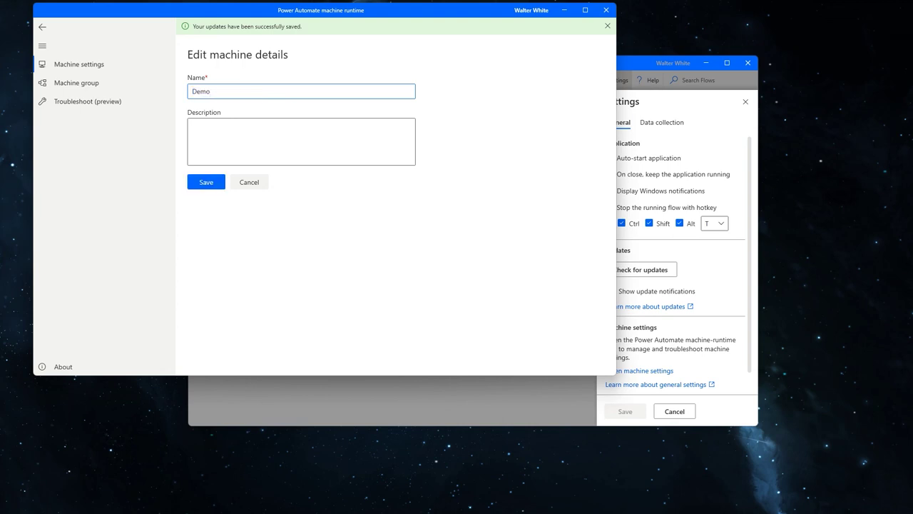
click(200, 185)
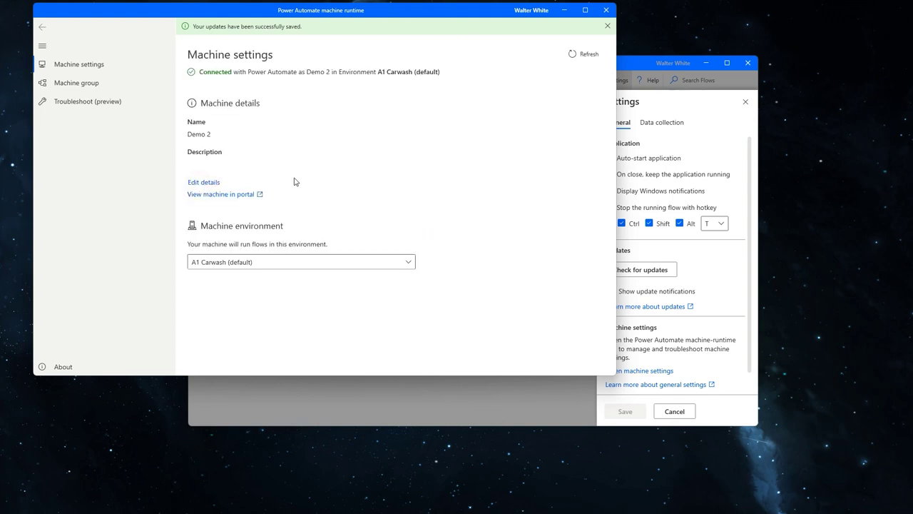
click(607, 11)
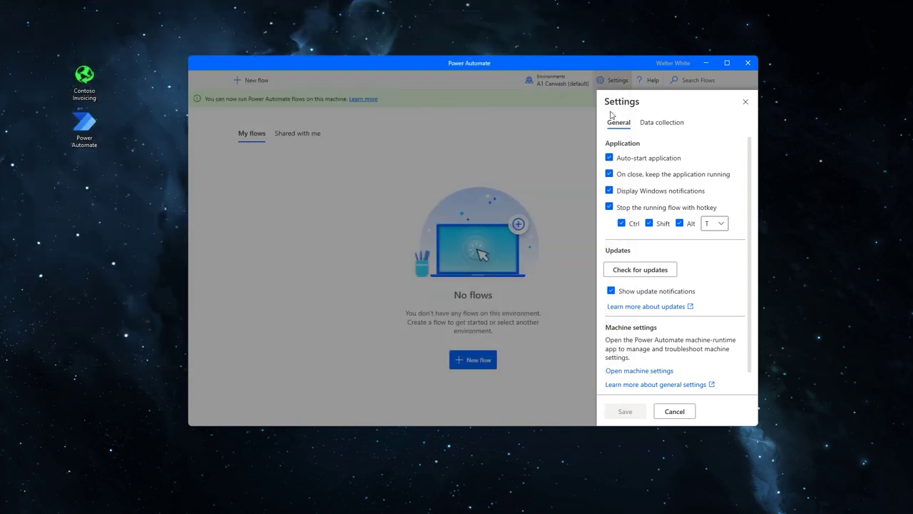
click(746, 102)
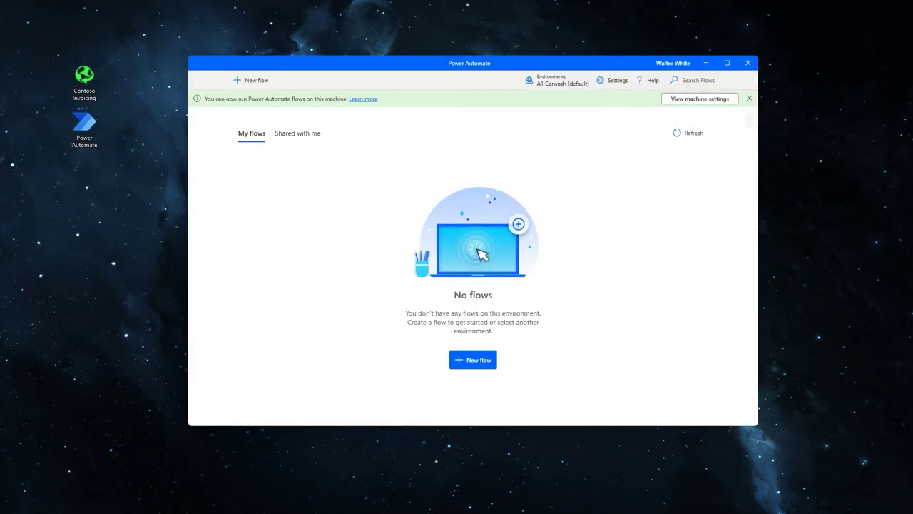